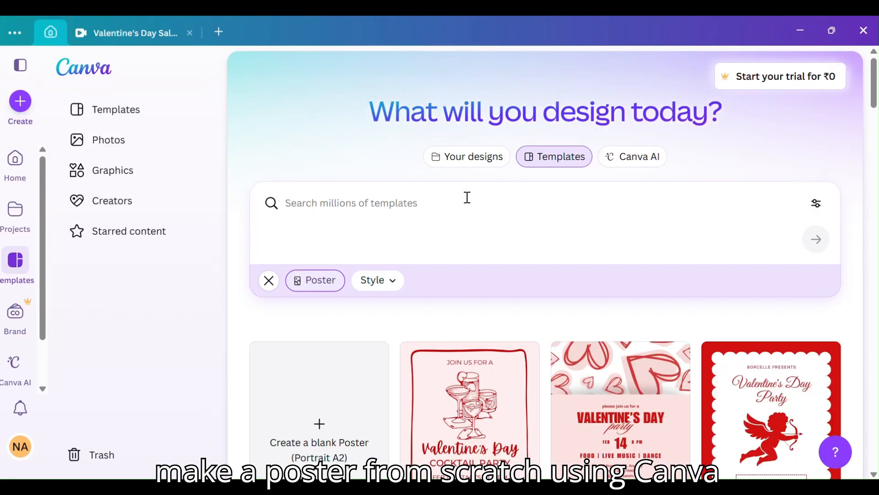
Create a blank portrait A2 poster and stretch a square shape over the whole page as its background.
scroll(406, 209, "down", 3)
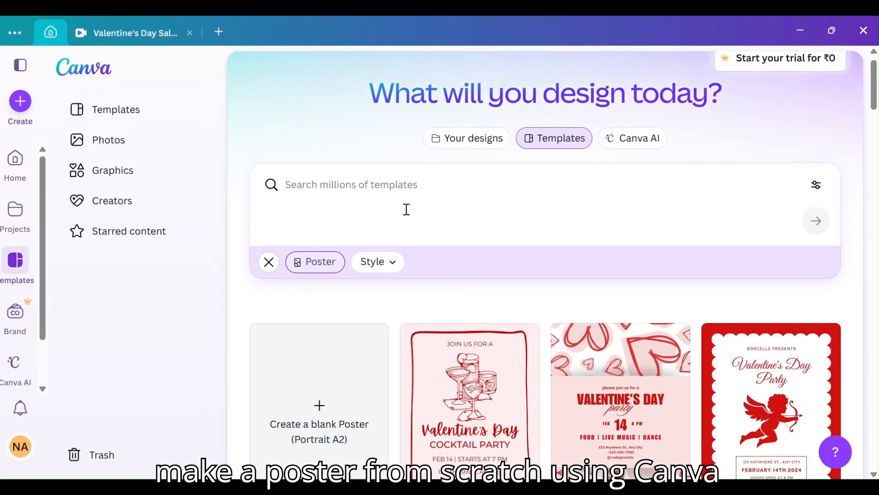
left_click(315, 284)
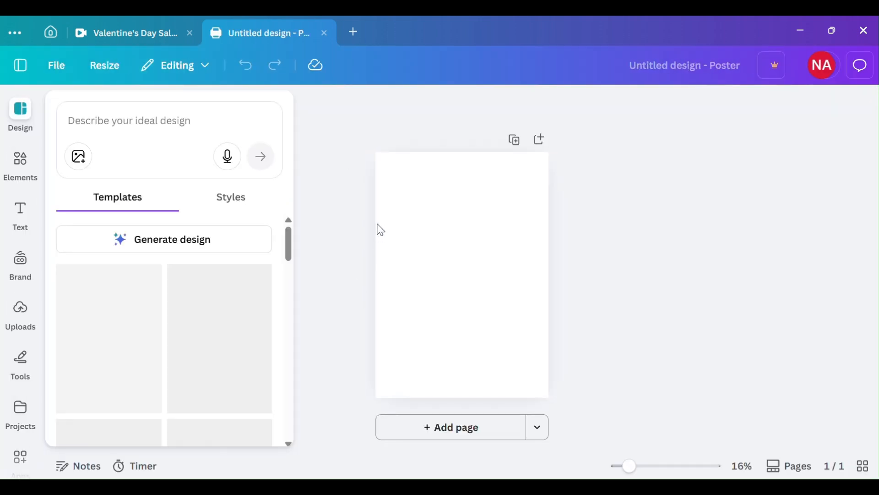
left_click(20, 164)
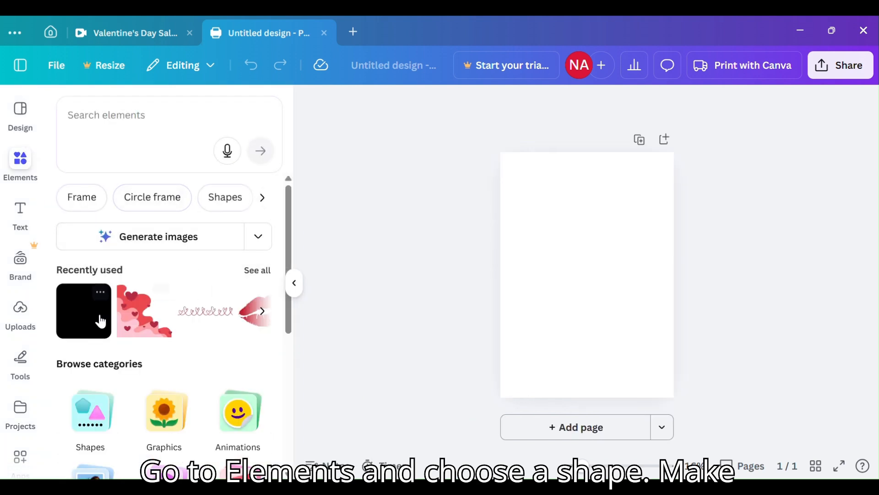
left_click(89, 320)
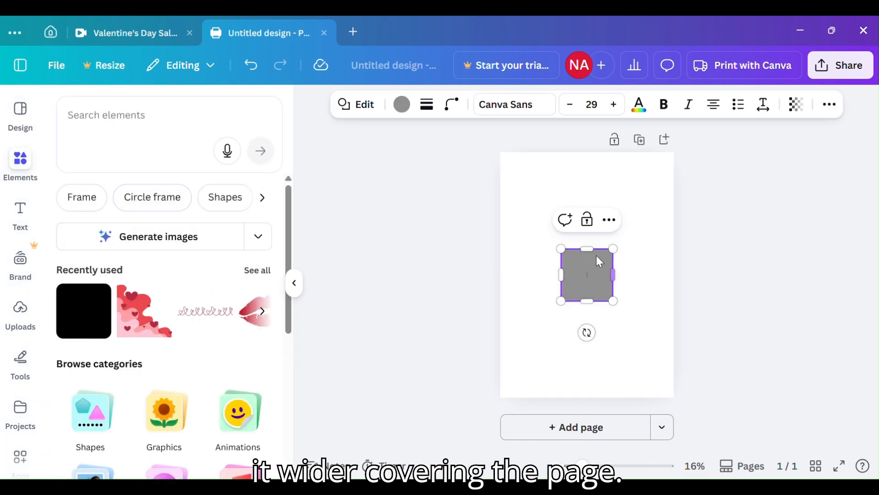
left_click_drag(559, 248, 501, 148)
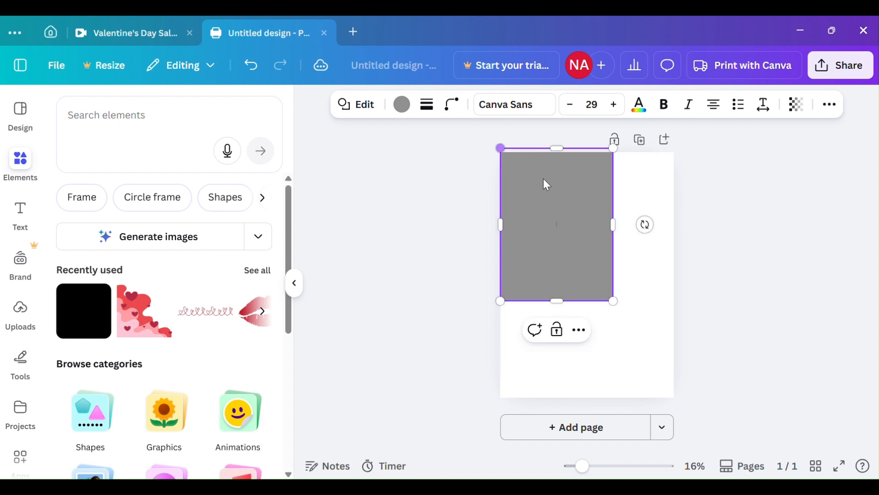
left_click_drag(616, 298, 682, 397)
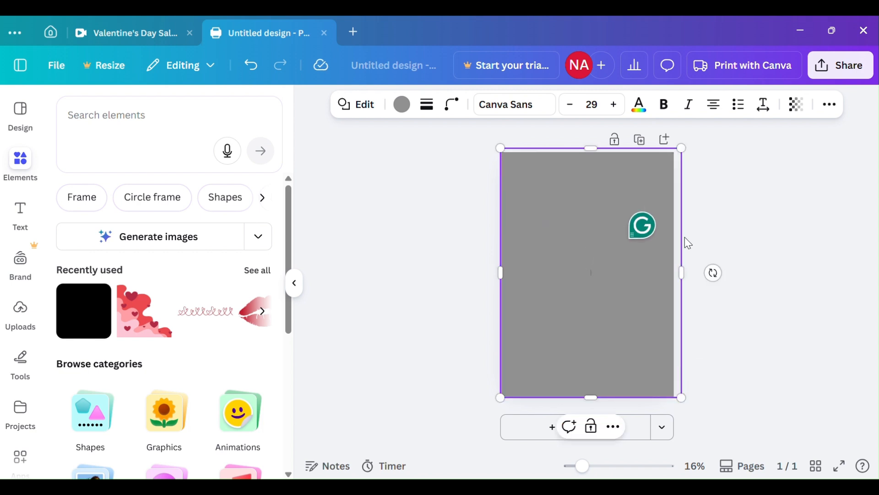
Recolour the background shape to the palest pink of the red row in the default solid colours.
left_click(401, 106)
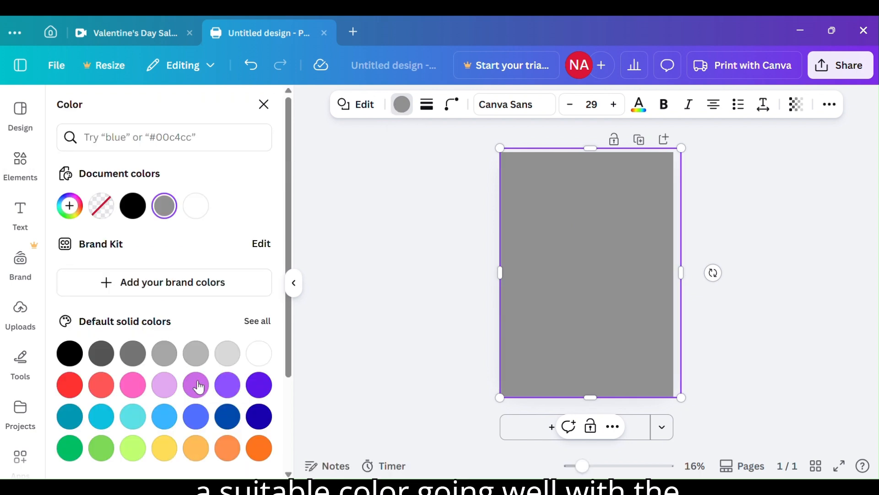
scroll(227, 387, "down", 2)
scroll(229, 393, "down", 1)
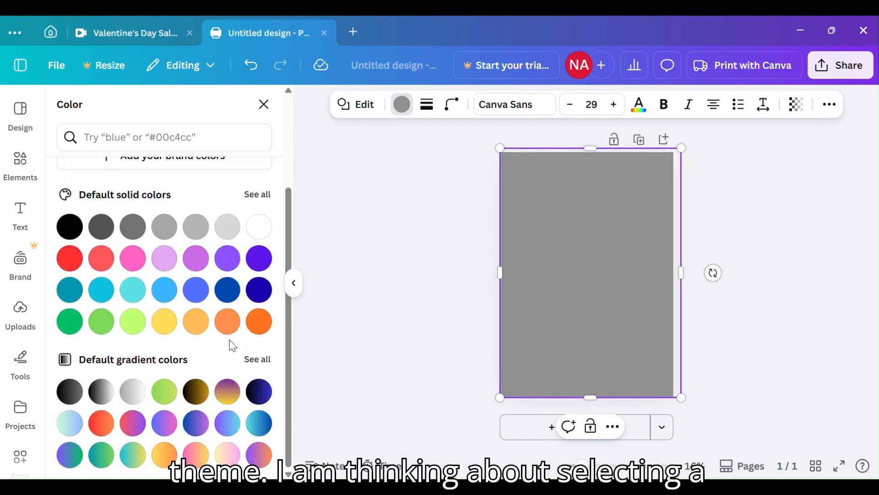
left_click(268, 201)
scroll(225, 275, "down", 3)
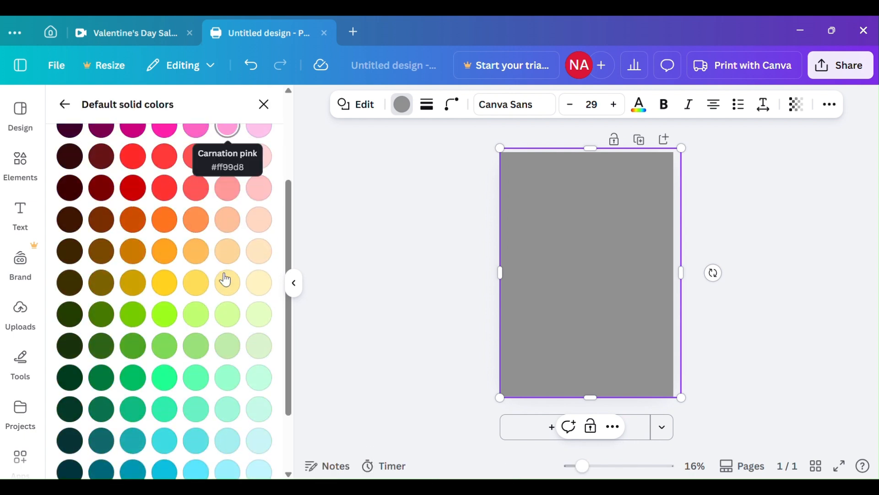
left_click(262, 168)
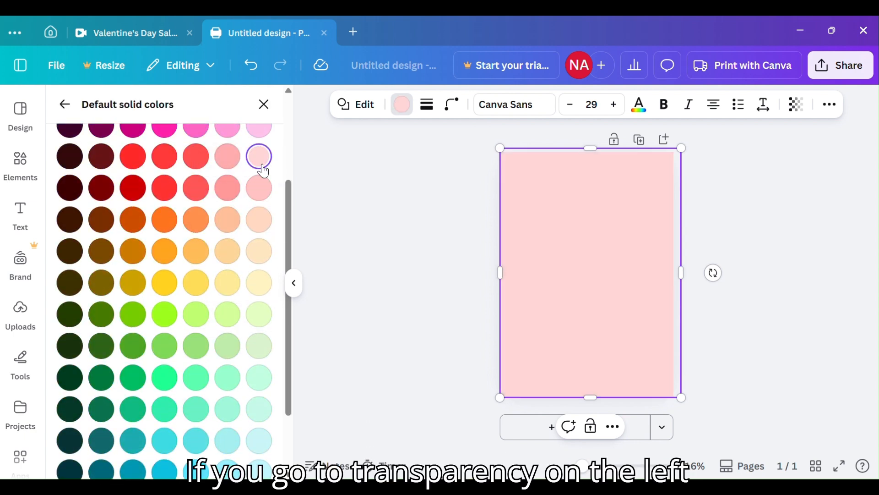
Set the background shape's transparency to 50.
left_click(794, 110)
left_click_drag(816, 163, 767, 173)
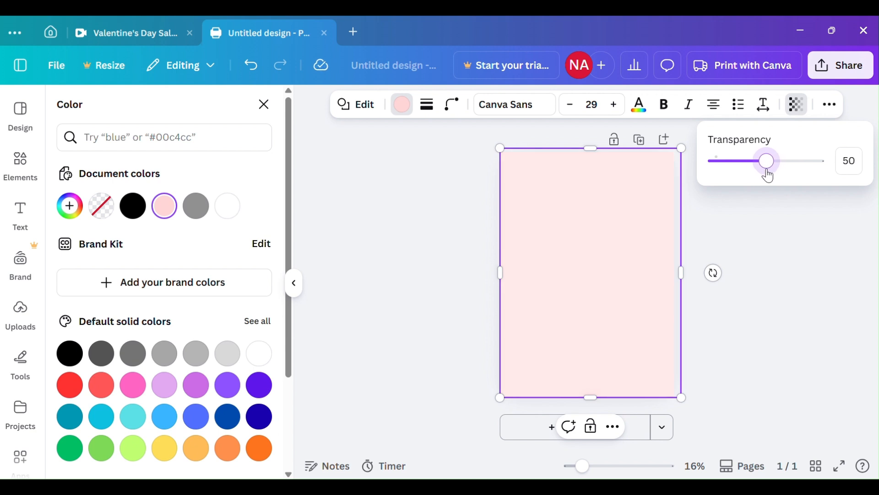
left_click(801, 215)
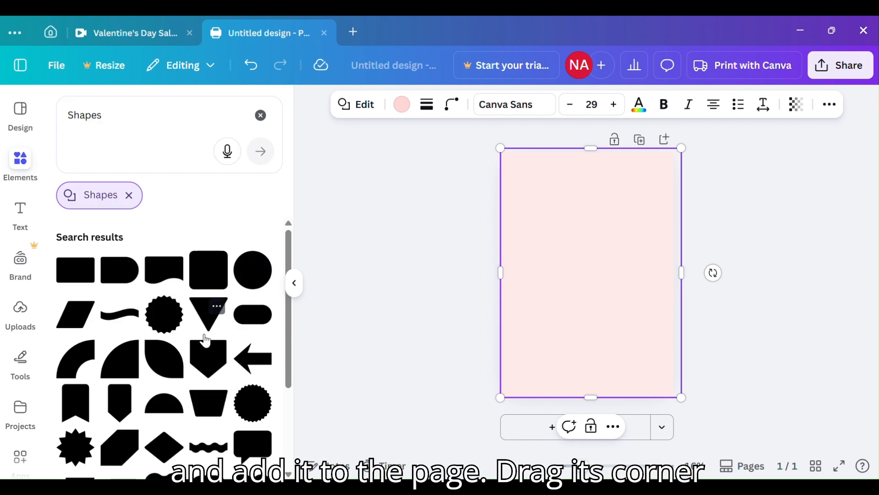
Add a square shape with notched corners and enlarge it into a tall panel centred across the page.
scroll(208, 344, "down", 5)
left_click(215, 360)
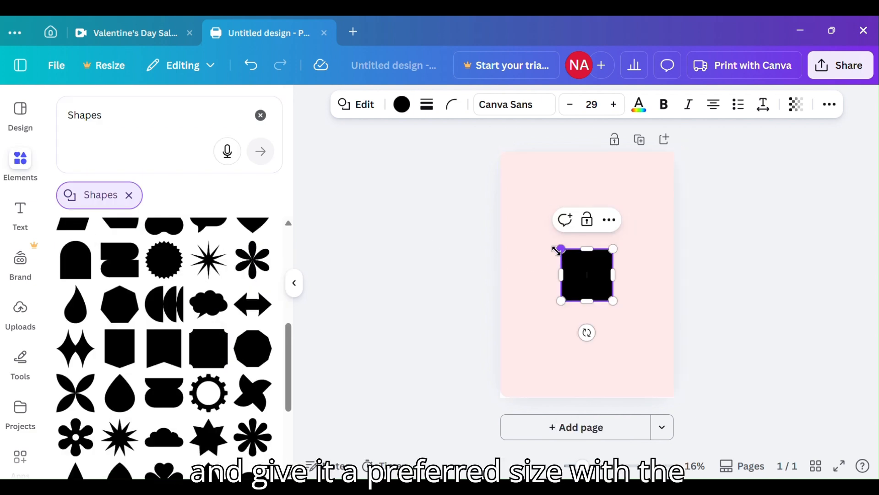
left_click_drag(562, 250, 532, 219)
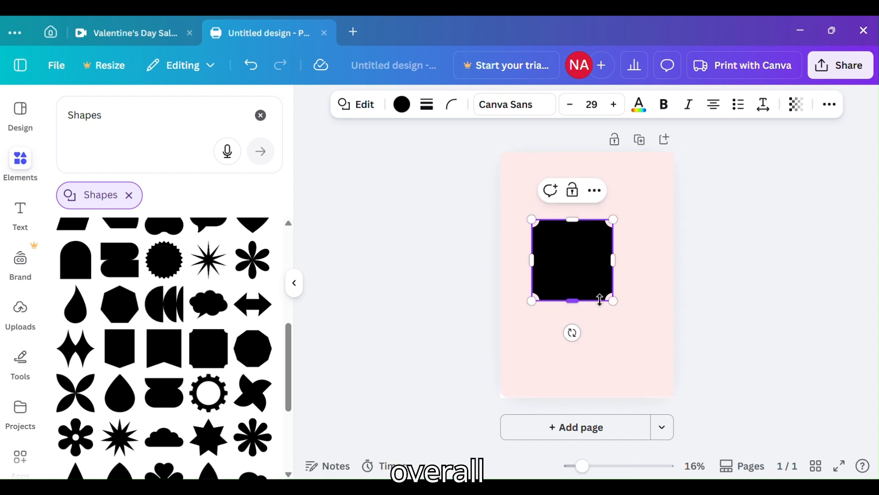
left_click_drag(612, 300, 632, 345)
left_click_drag(607, 269, 609, 257)
left_click_drag(585, 209, 585, 187)
left_click_drag(587, 322, 587, 339)
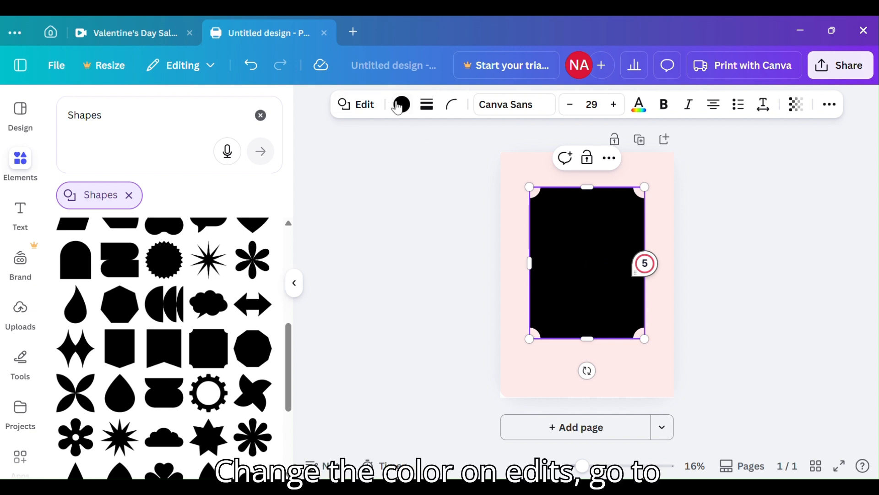
Recolour the notched panel to a salmon pink from the full set of default solid colours.
left_click(409, 109)
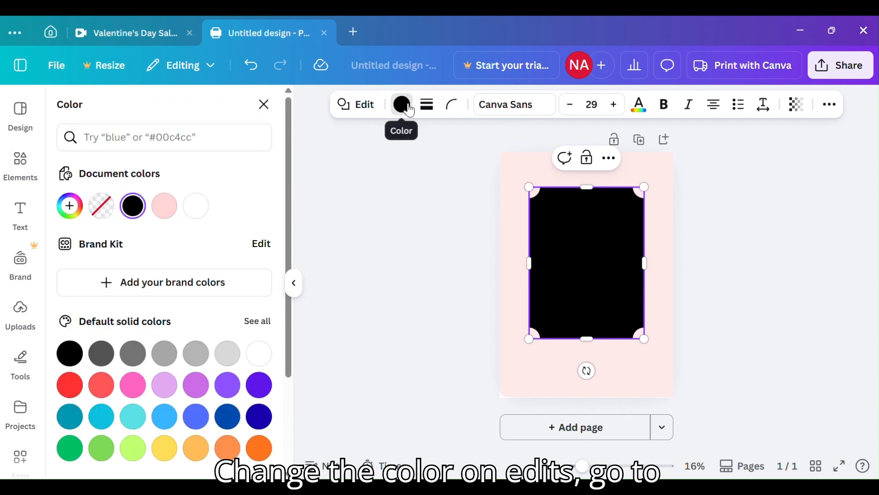
left_click(261, 329)
left_click(227, 294)
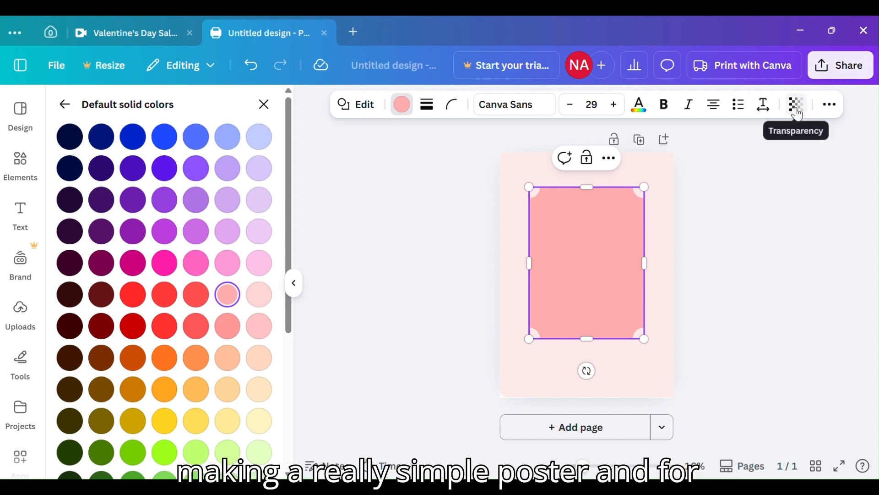
Set the notched panel's transparency to 38.
left_click(797, 114)
left_click(776, 166)
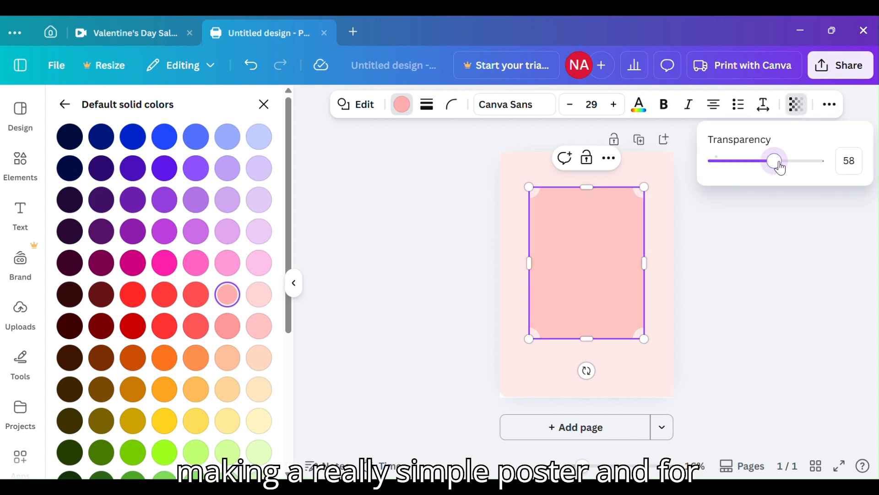
left_click(762, 163)
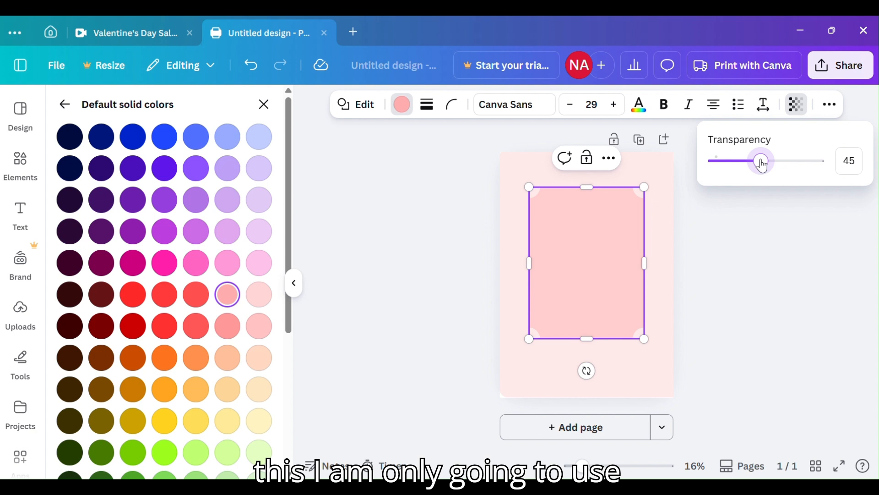
left_click_drag(763, 164, 755, 164)
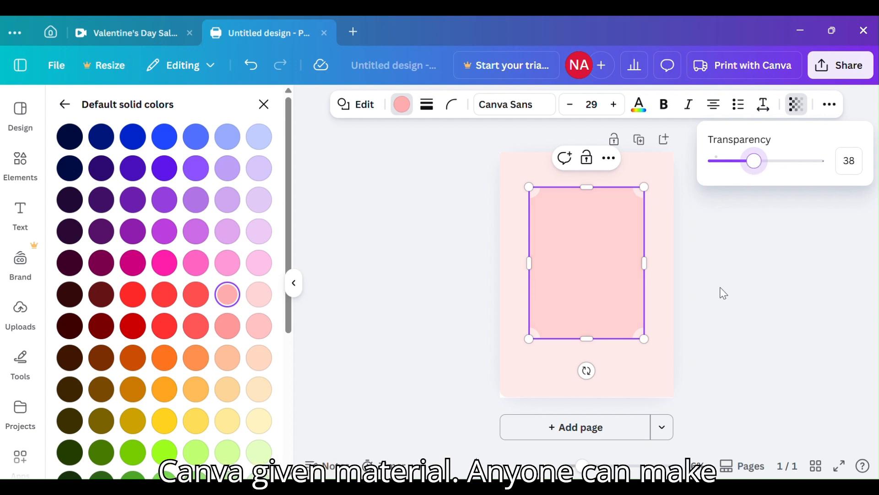
key("Escape")
left_click(664, 290)
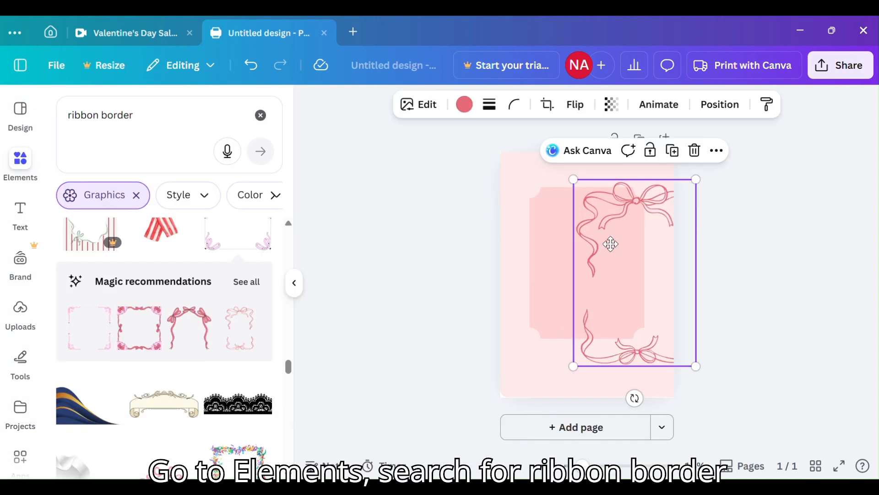
Place the ribbon border over the notched panel, shrinking it slightly so it frames the panel and is centred on it.
left_click_drag(611, 244, 572, 231)
left_click(662, 270)
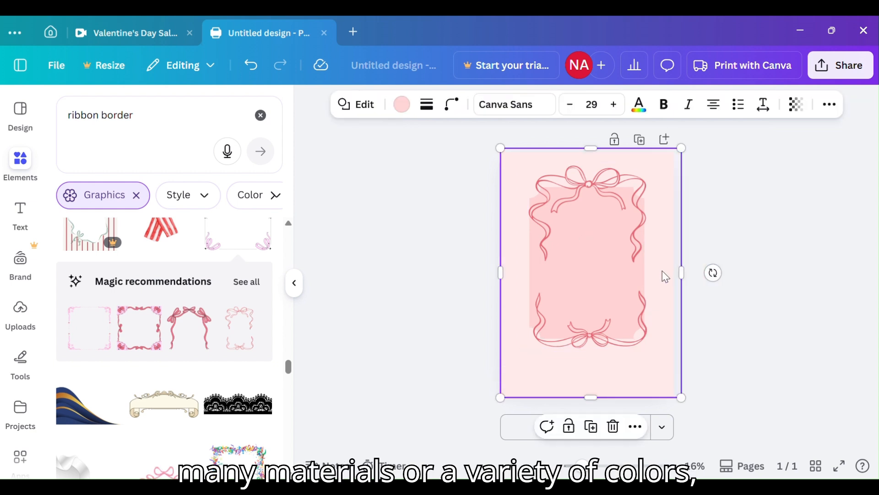
left_click(771, 299)
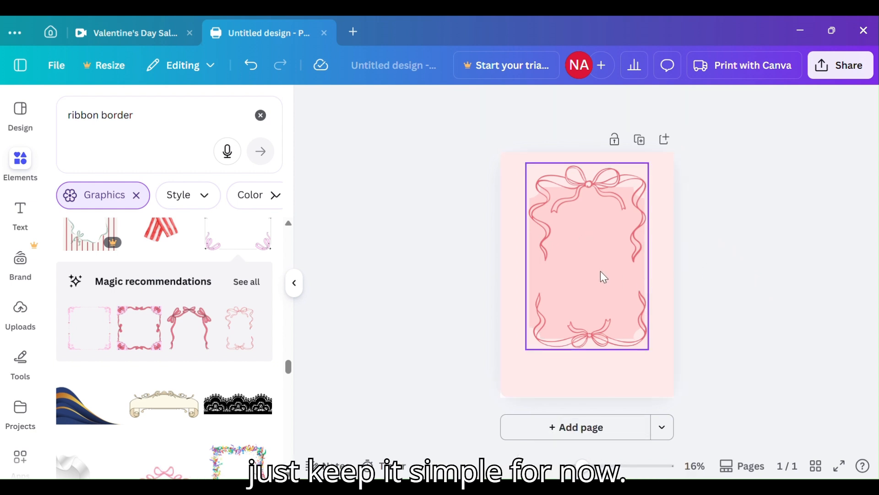
left_click_drag(604, 215, 604, 222)
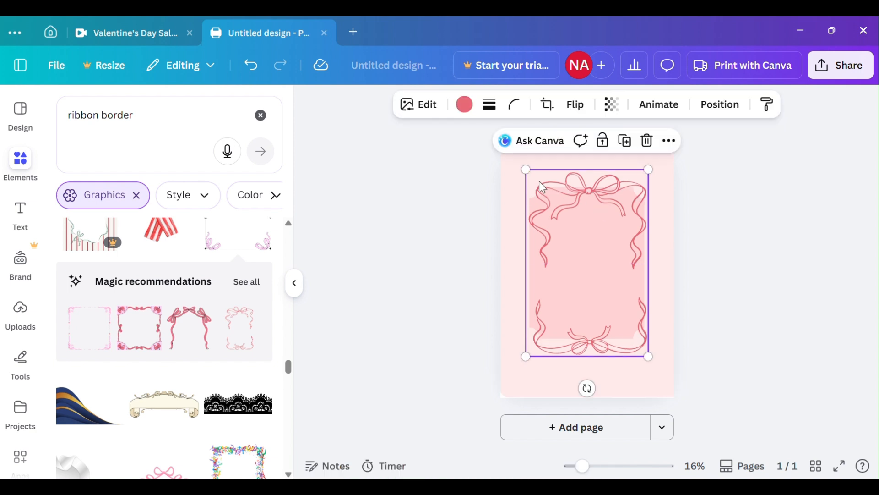
left_click_drag(526, 170, 534, 183)
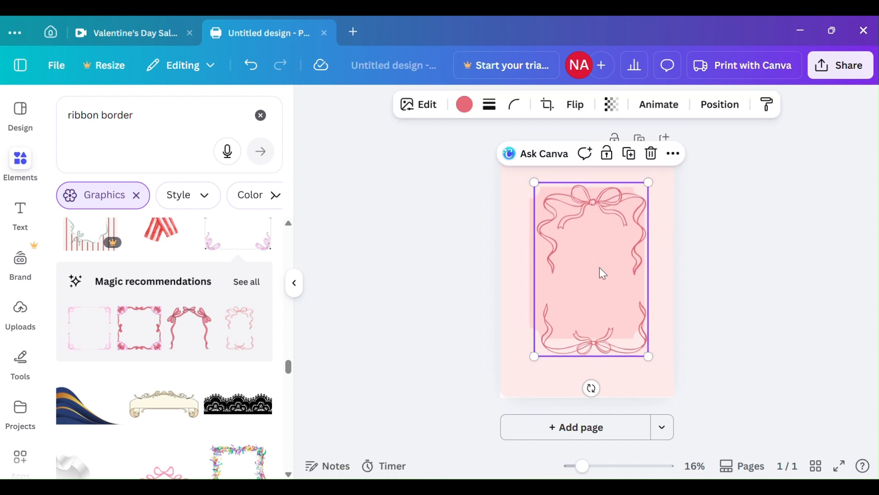
left_click_drag(601, 271, 592, 259)
left_click(658, 316)
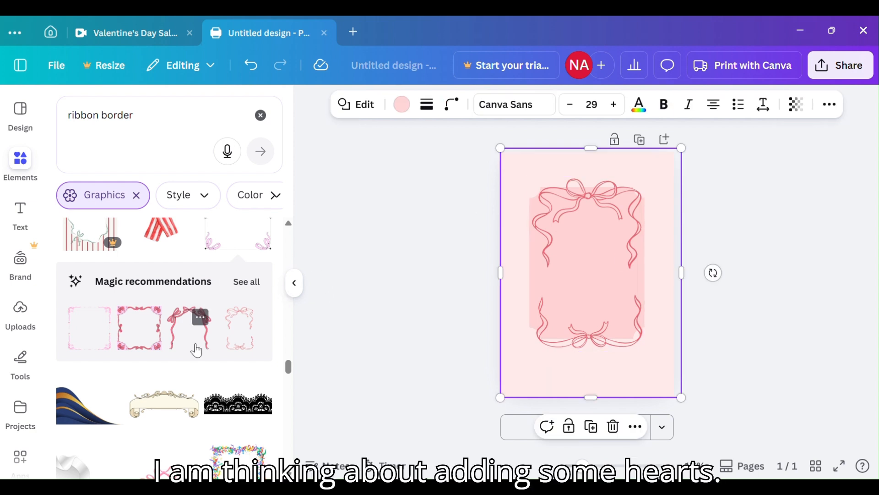
Add the pale three-heart graphic from the ribbon border results and centre it above the top bow.
scroll(196, 349, "down", 3)
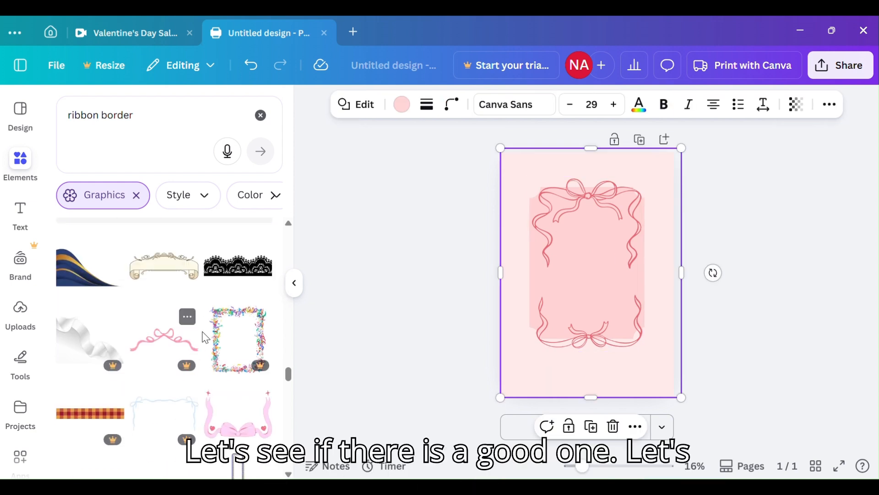
scroll(195, 350, "down", 9)
scroll(205, 347, "up", 1)
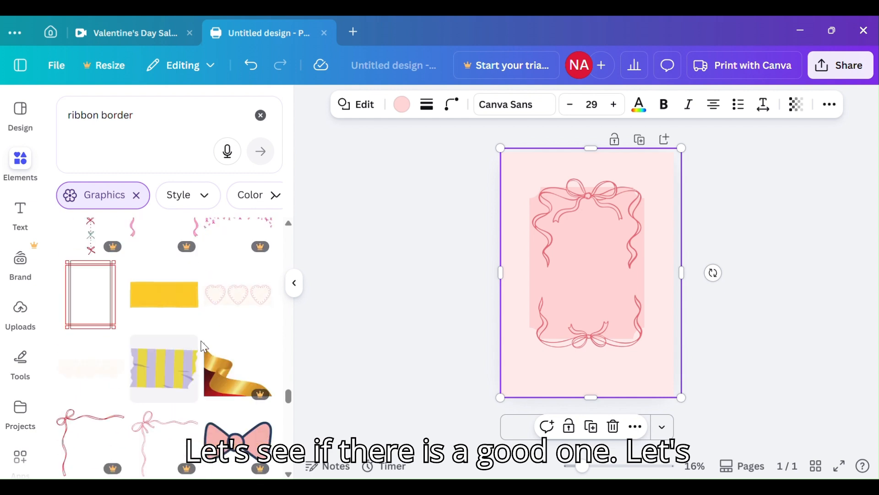
left_click(239, 305)
left_click_drag(591, 274, 589, 165)
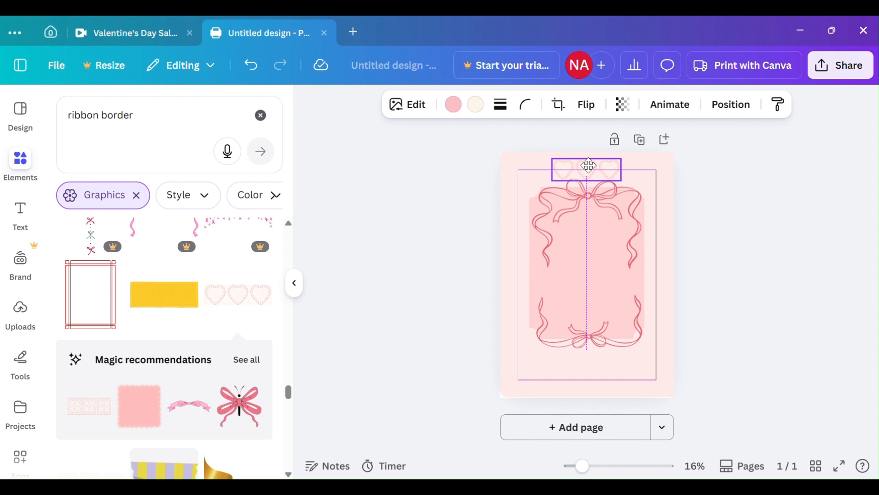
left_click(663, 271)
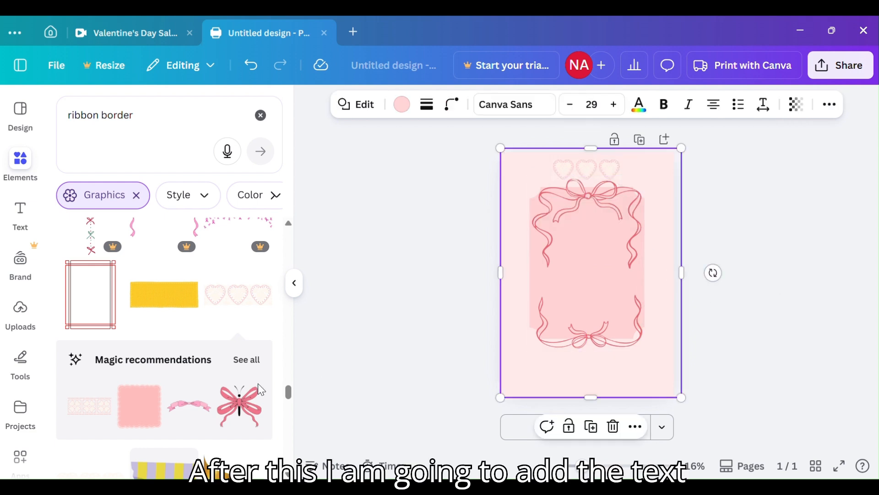
Add a subheading text box and replace its placeholder with "will you be my valentine?".
left_click(20, 212)
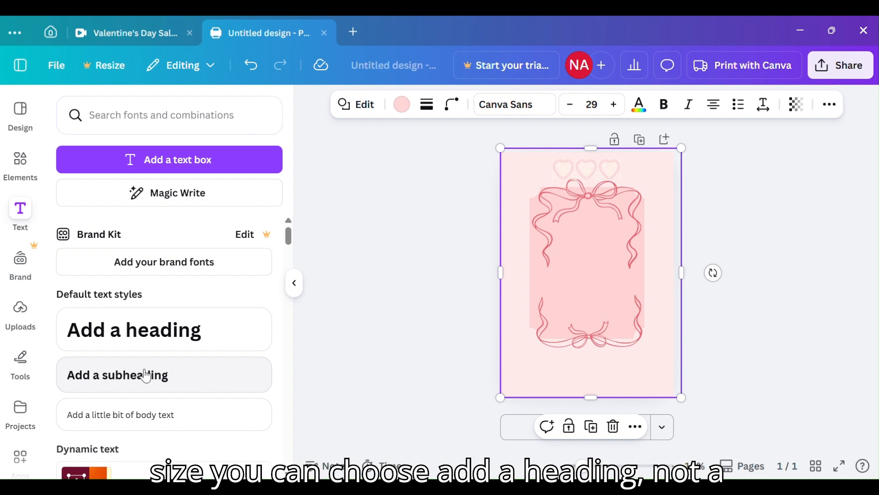
left_click(146, 375)
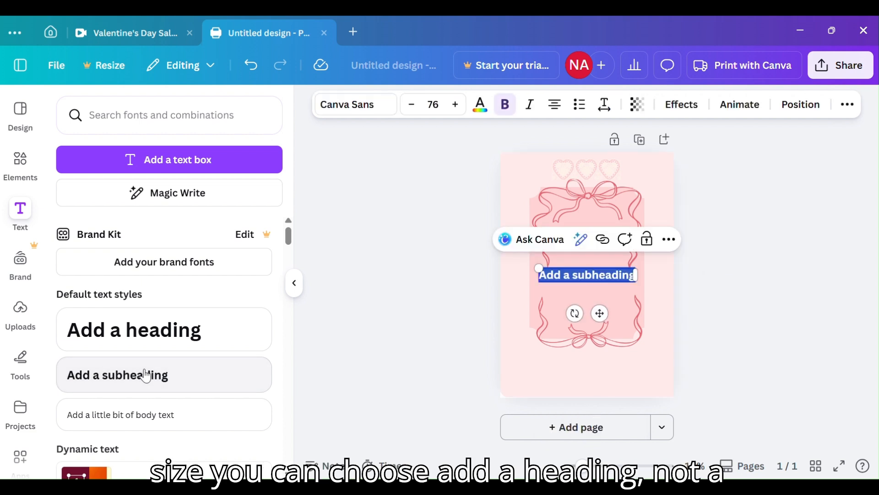
left_click(629, 277)
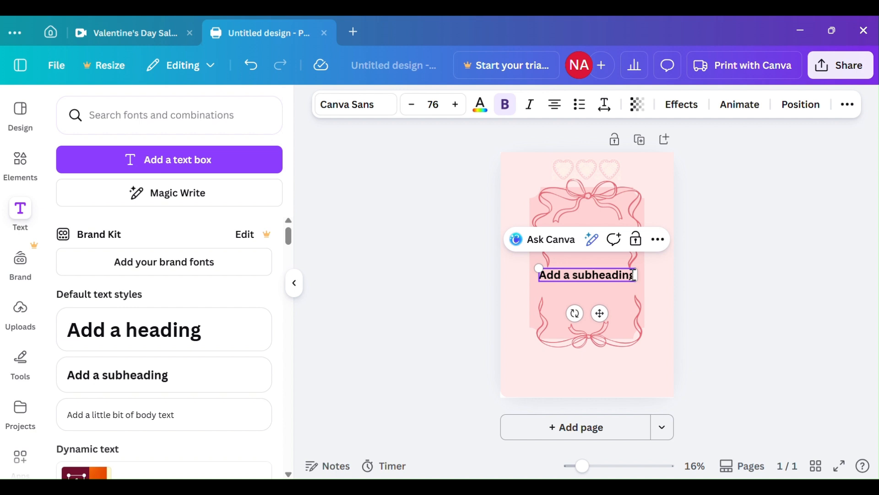
key("BackSpace")
key("BackSpace")
key("BackSpace")
key("BackSpace")
key("BackSpace")
key("BackSpace")
key("BackSpace")
key("BackSpace")
key("BackSpace")
key("BackSpace")
key("BackSpace")
key("BackSpace")
key("BackSpace")
key("BackSpace")
key("BackSpace")
key("BackSpace")
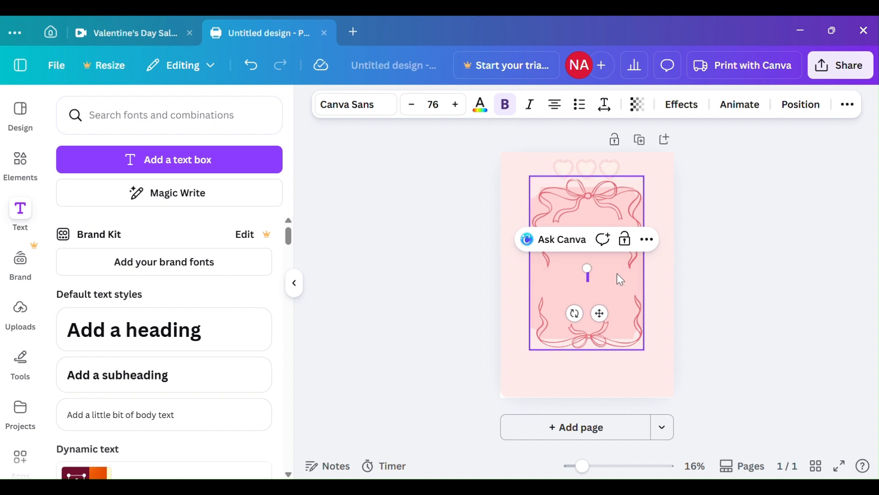
type("Will you")
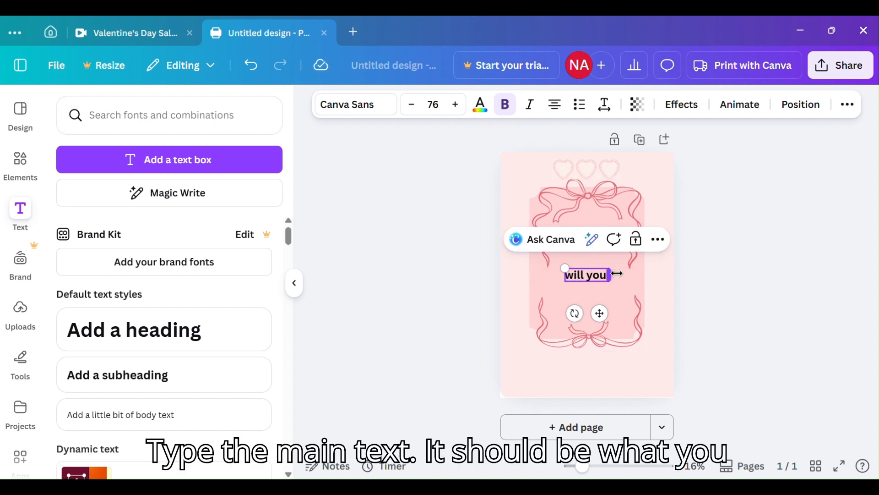
type(" be my")
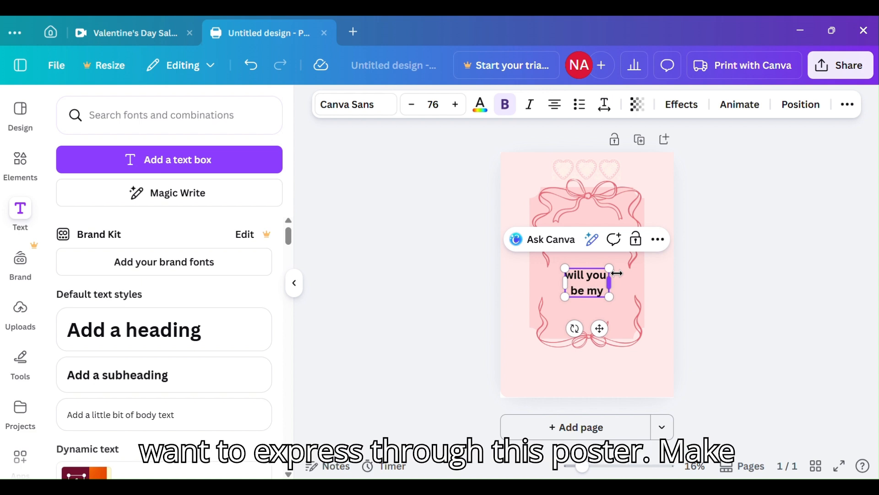
type(" valen")
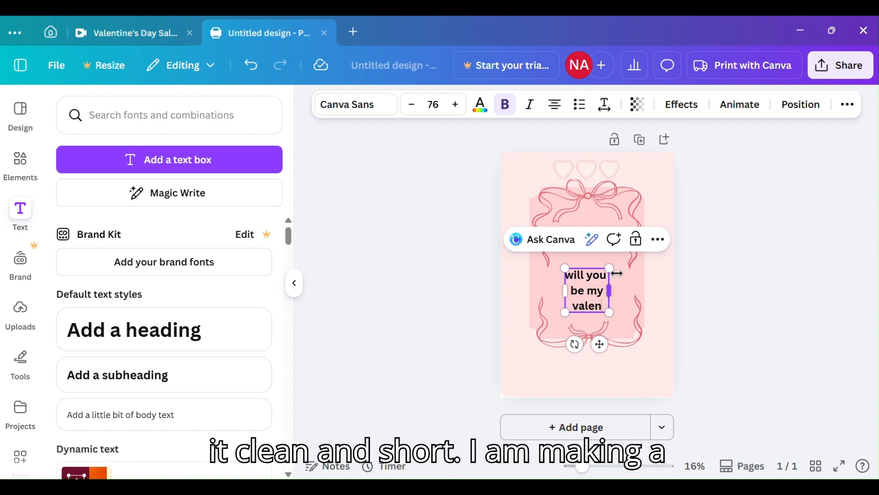
type("tine")
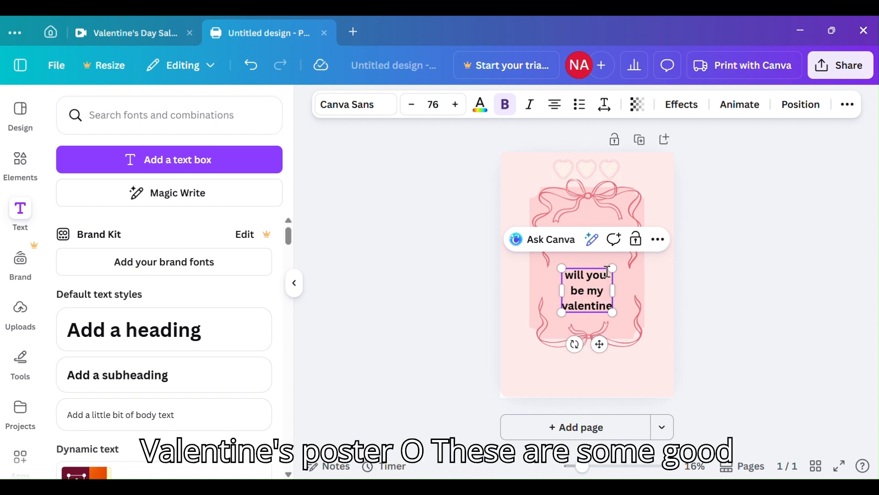
type("?")
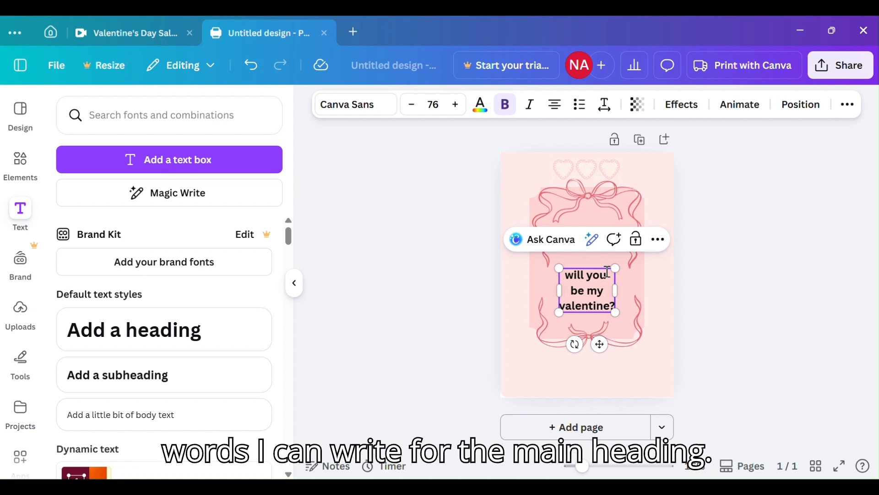
Enlarge the valentine text to size 117 and centre it inside the ribbon frame.
left_click_drag(558, 270, 555, 242)
left_click_drag(590, 313, 598, 297)
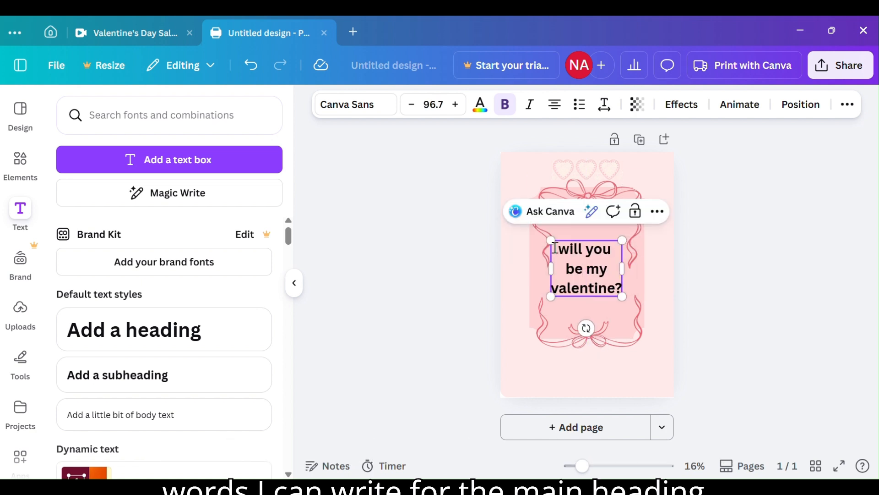
left_click_drag(552, 241, 544, 236)
left_click_drag(602, 274, 606, 281)
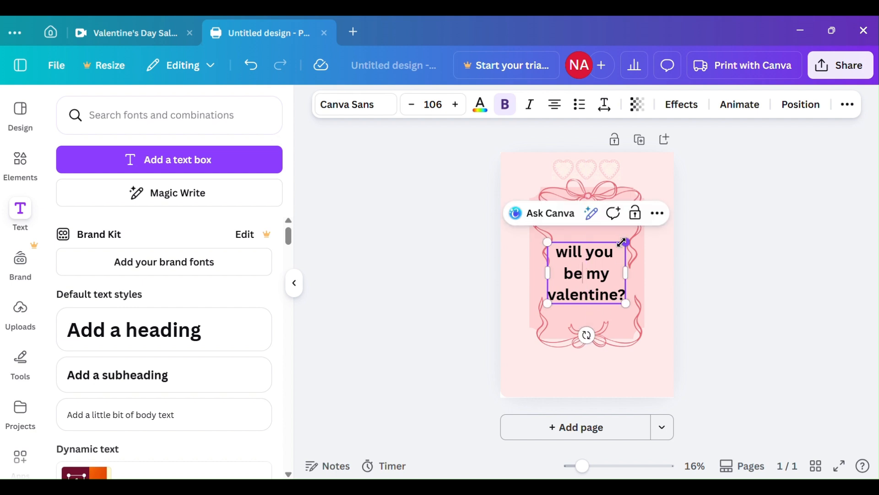
left_click_drag(622, 242, 641, 223)
left_click_drag(638, 298, 610, 298)
Change the font of the whole valentine text to Cooper Hewitt.
left_click(557, 239)
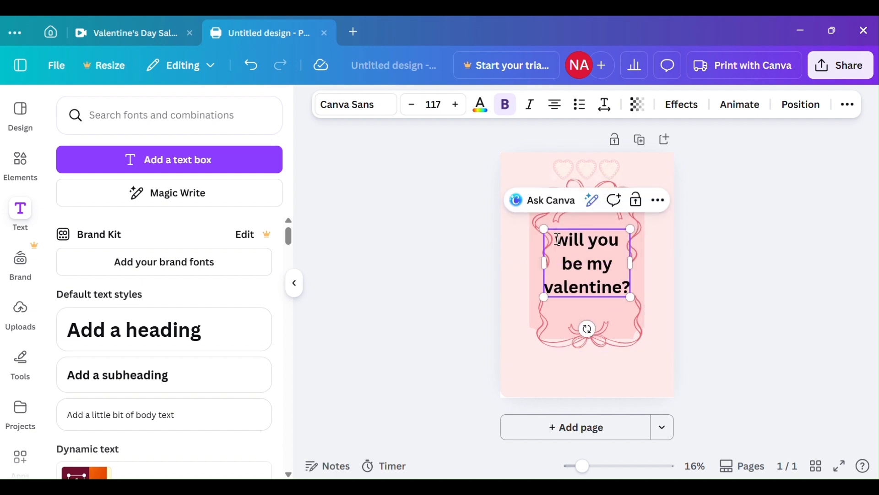
key("ctrl+a")
left_click(349, 104)
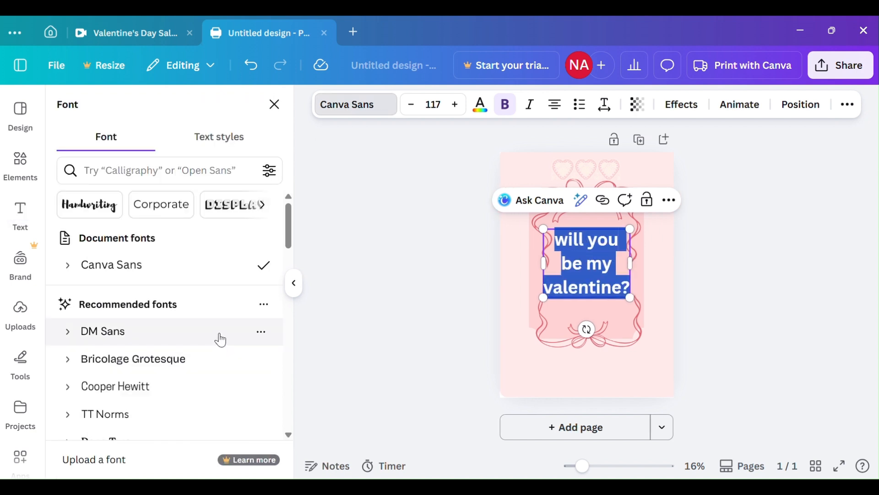
scroll(220, 332, "down", 3)
scroll(220, 330, "up", 3)
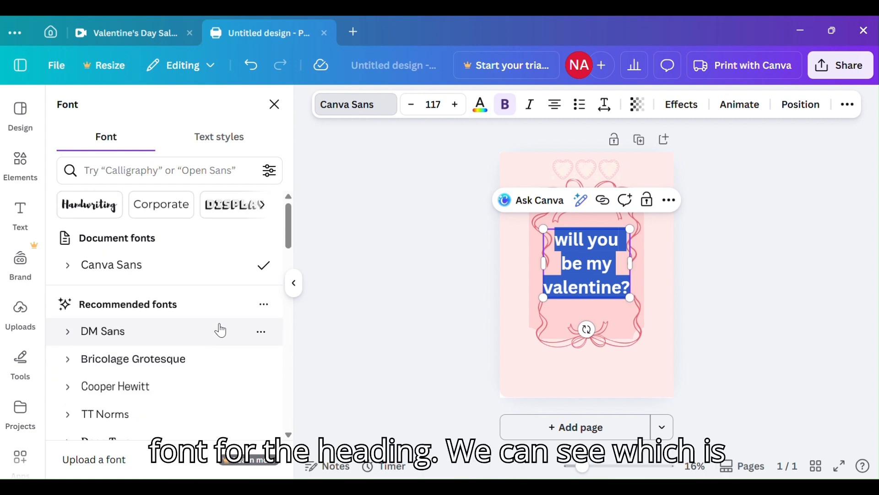
left_click(187, 398)
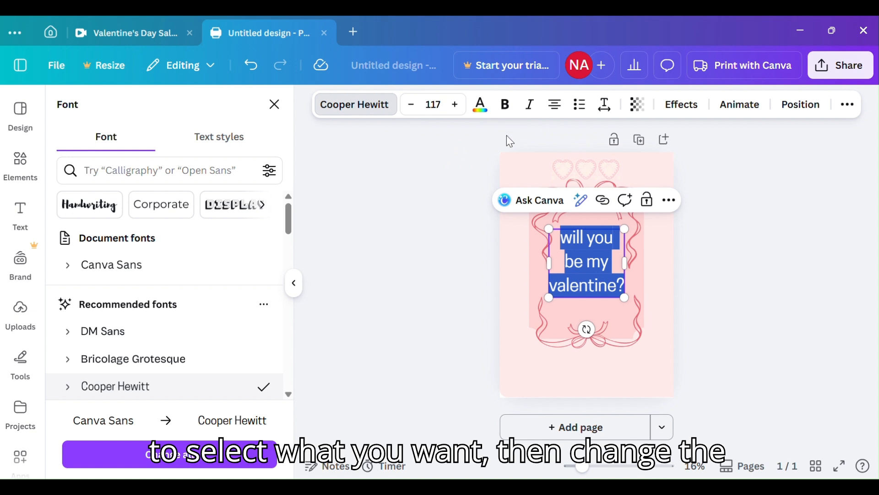
Recolour the valentine text to Coral #ff9999 from the full set of default solid colours.
left_click(483, 117)
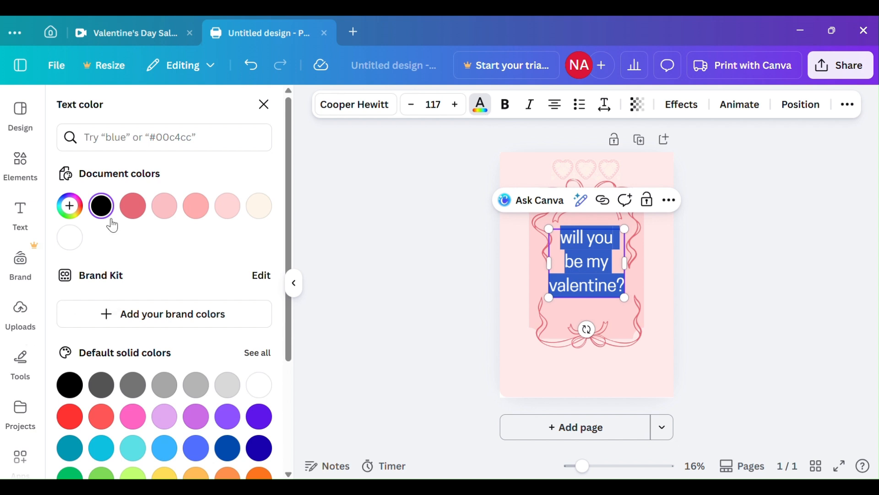
scroll(112, 225, "down", 3)
left_click(254, 283)
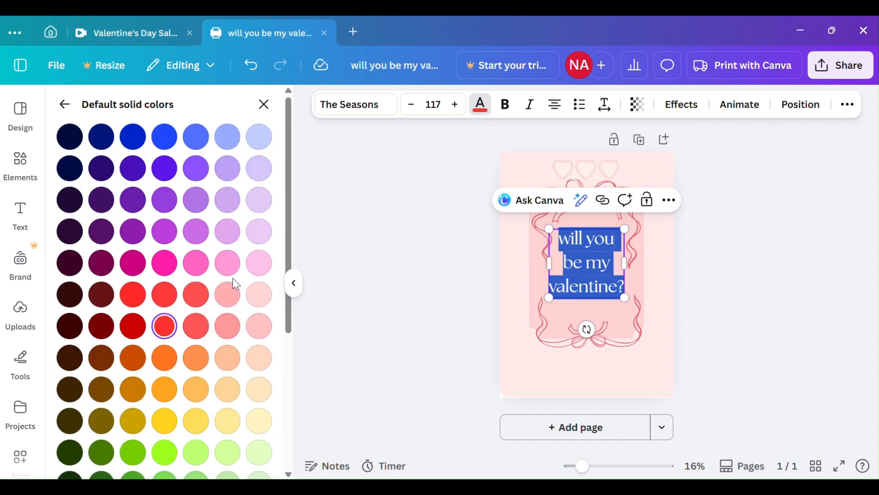
left_click(226, 330)
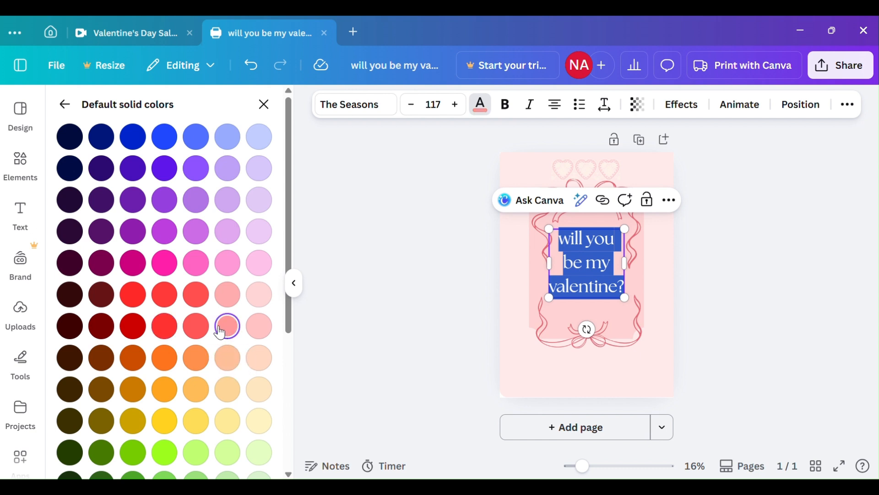
left_click(517, 316)
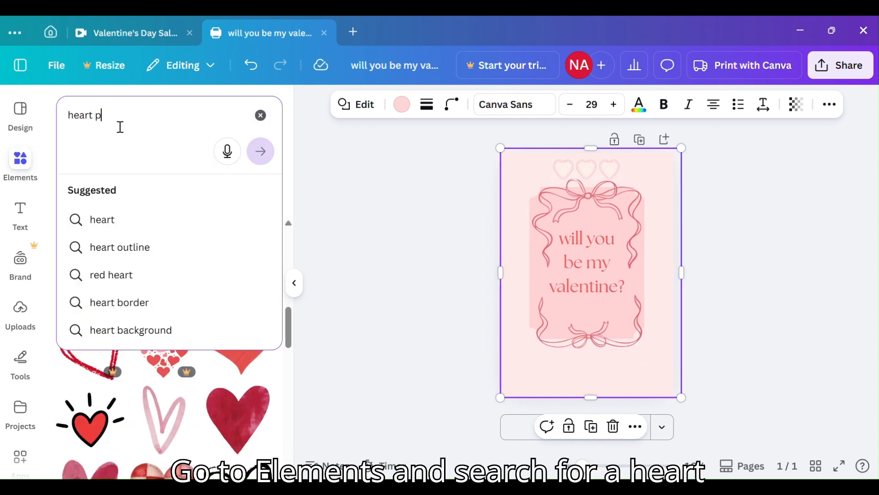
Search the graphics for "heart pattern" and add the free pattern of small, evenly spaced pink hearts.
type("attern")
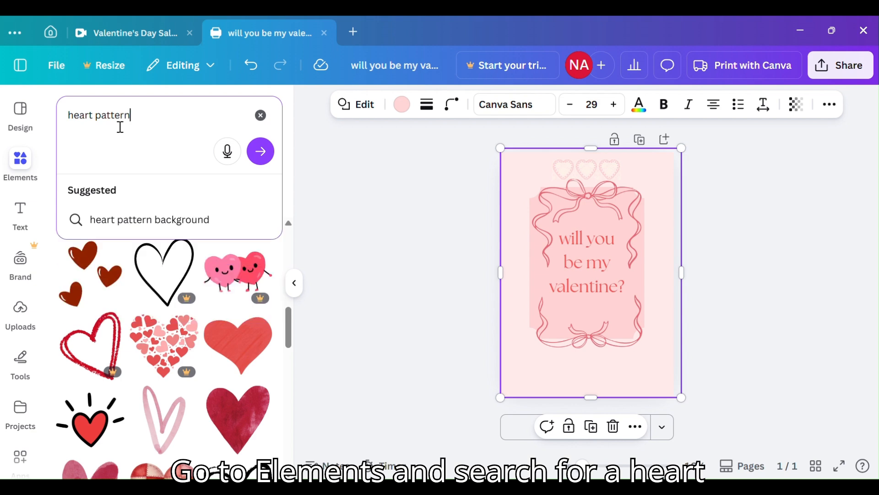
key("Return")
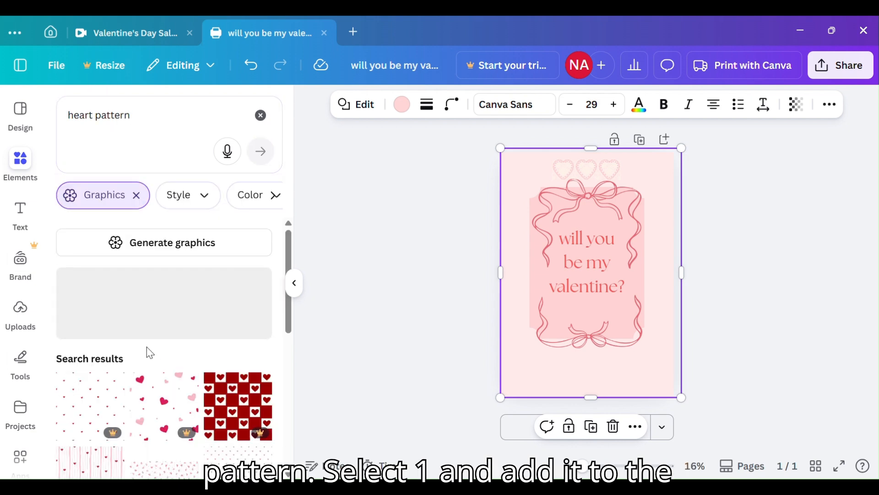
scroll(256, 347, "down", 3)
left_click(256, 347)
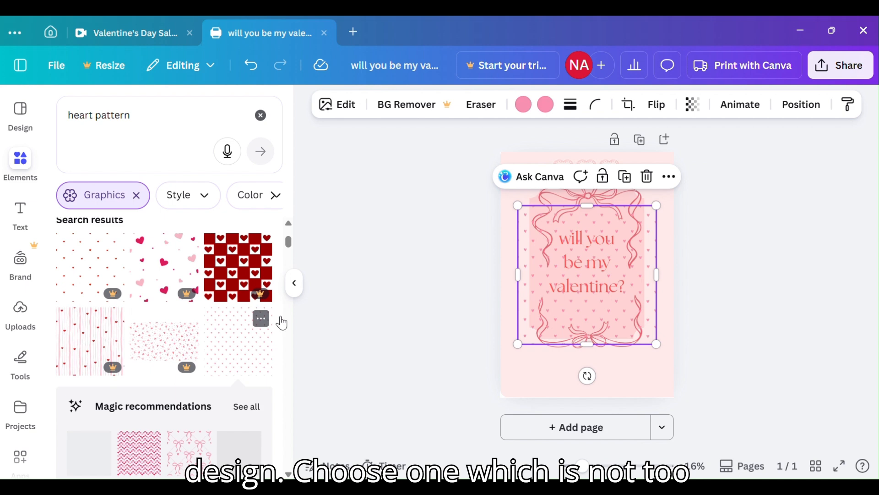
Send the heart pattern back behind the notched panel and enlarge it to reach the page's left edge.
right_click(652, 315)
mouse_move(711, 270)
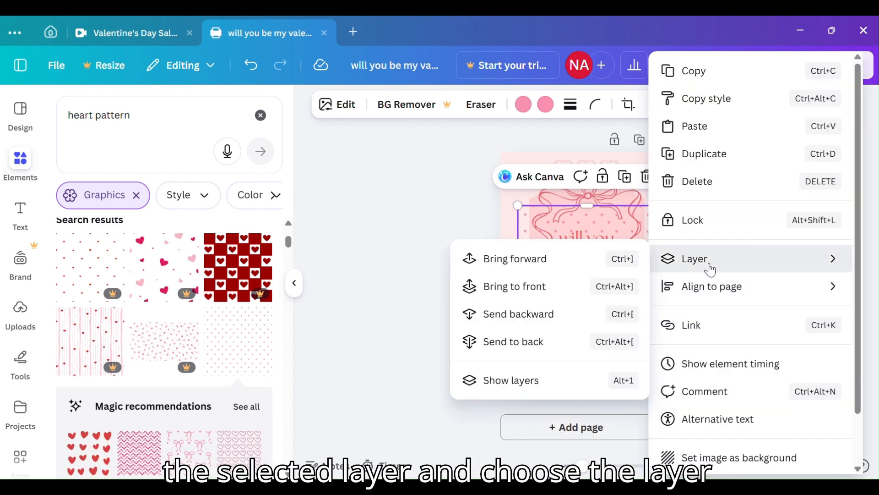
left_click(532, 315)
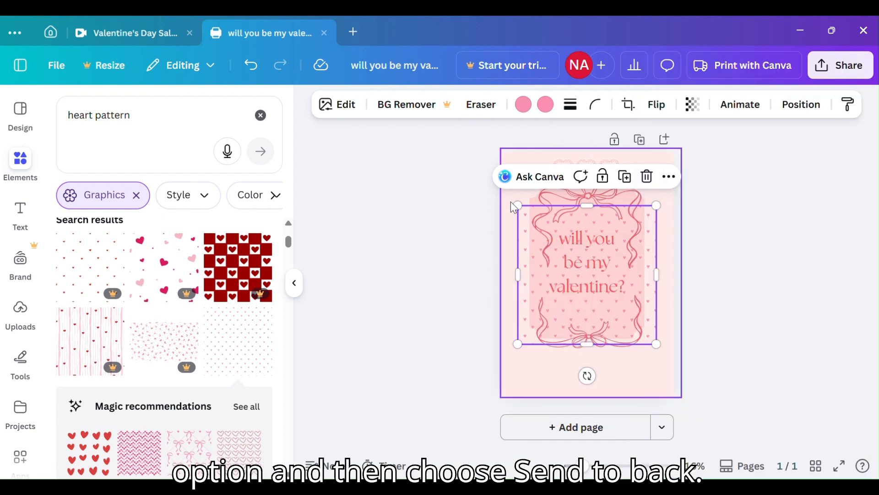
left_click_drag(518, 205, 502, 190)
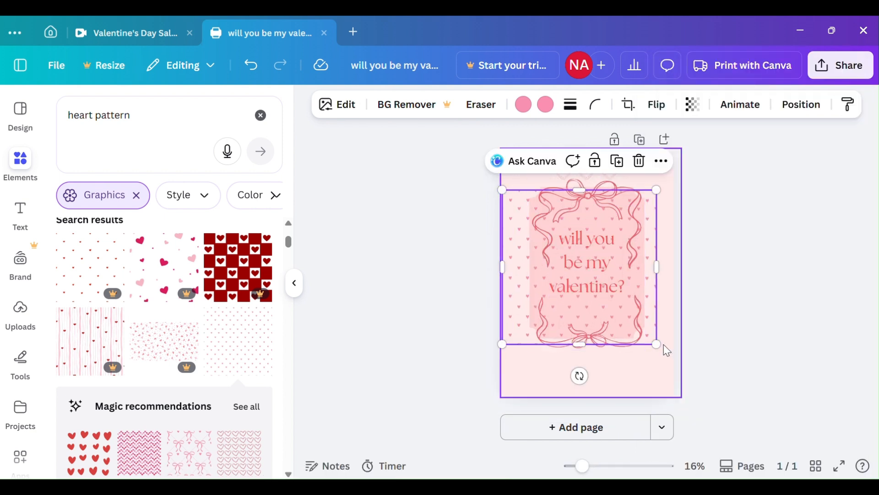
right_click(652, 332)
mouse_move(690, 276)
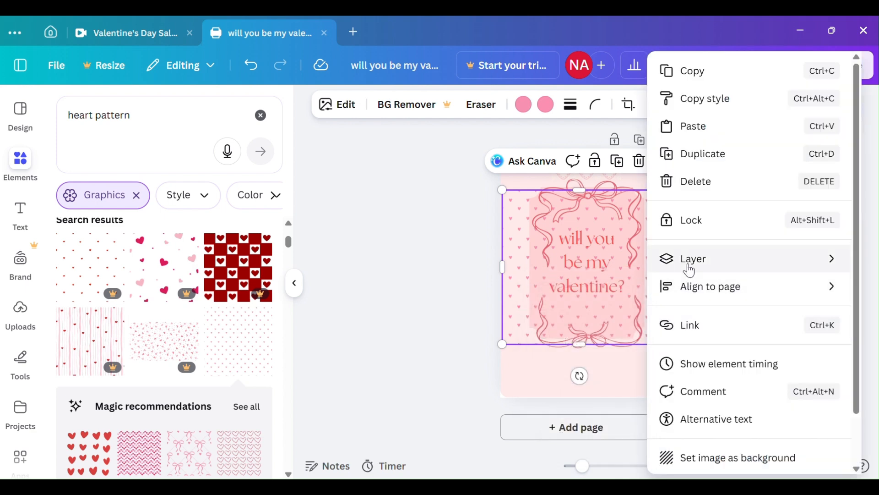
left_click(569, 355)
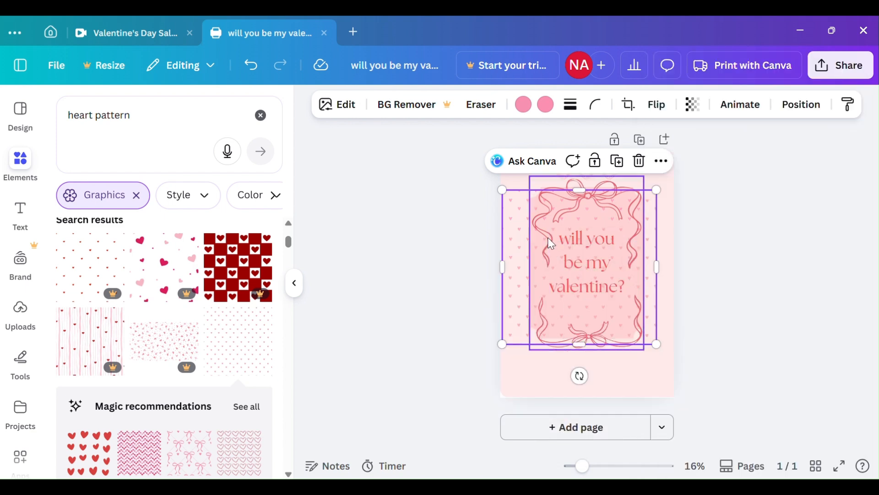
Fit the heart pattern across the width of the page and crop its top so it covers only the lower third.
left_click_drag(670, 265, 676, 281)
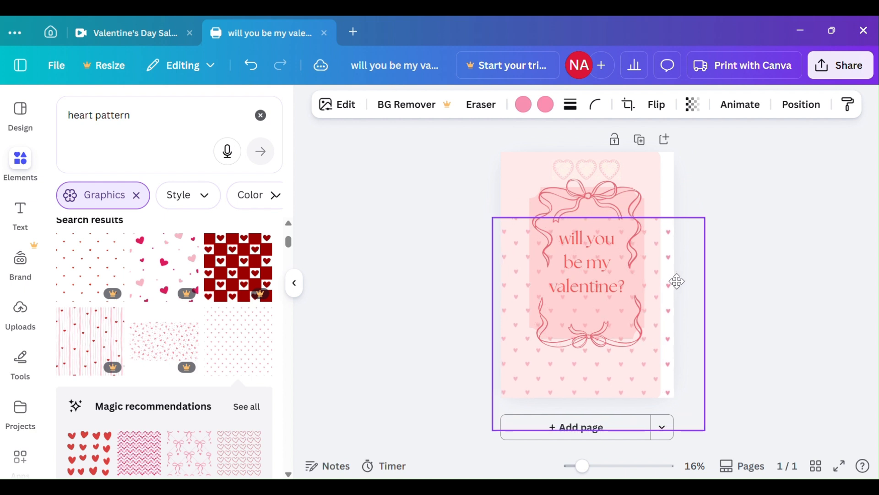
left_click_drag(678, 239, 651, 299)
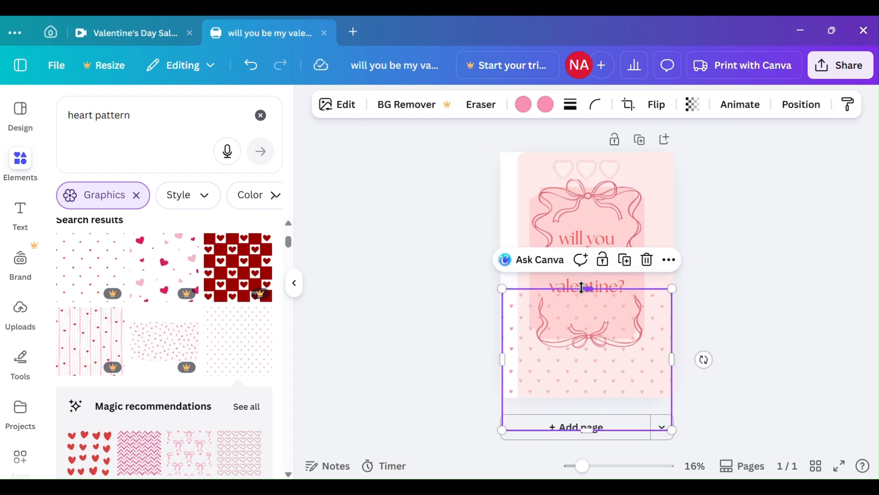
left_click_drag(582, 288, 584, 313)
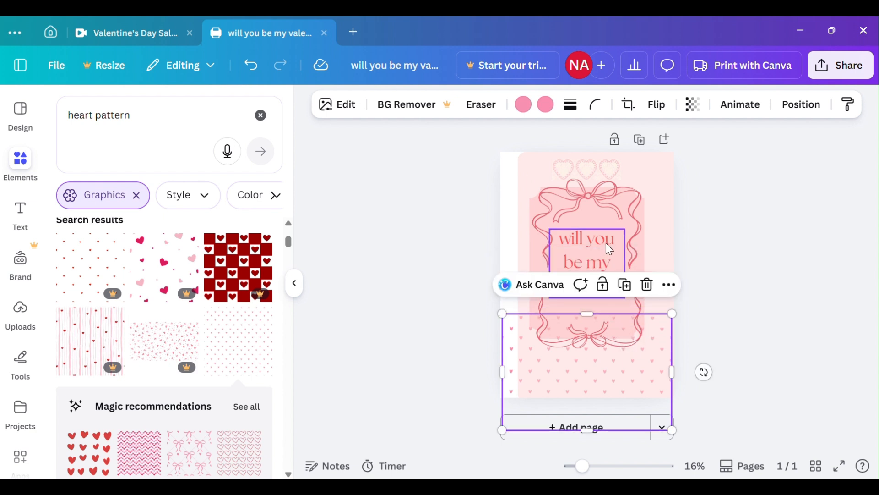
Move the pale pink background rectangle back over the page so it fills the uncovered strip.
left_click(655, 227)
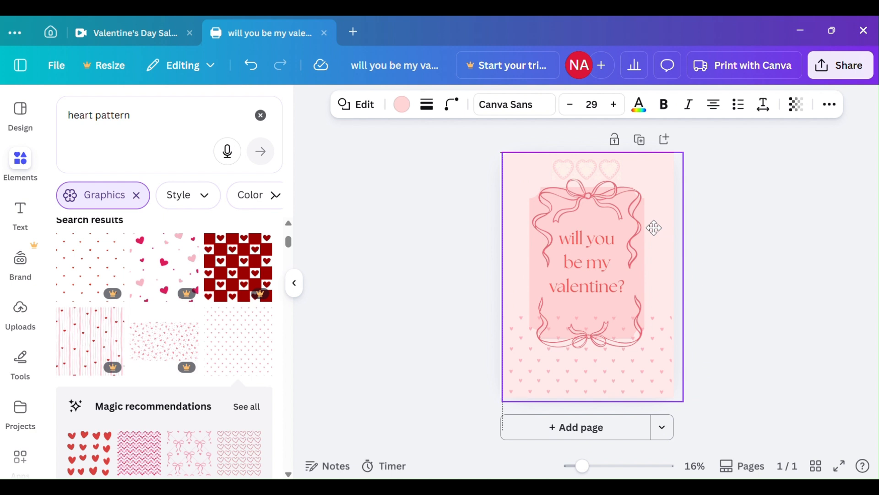
left_click_drag(654, 227, 656, 229)
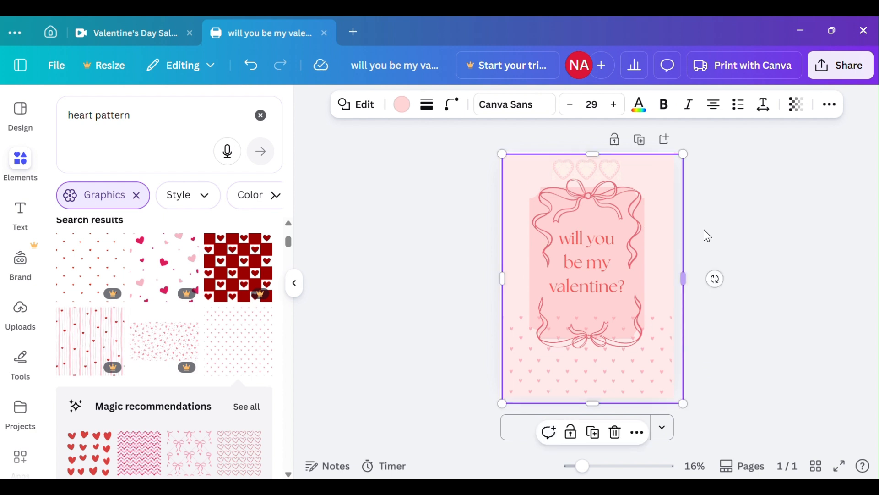
left_click(723, 225)
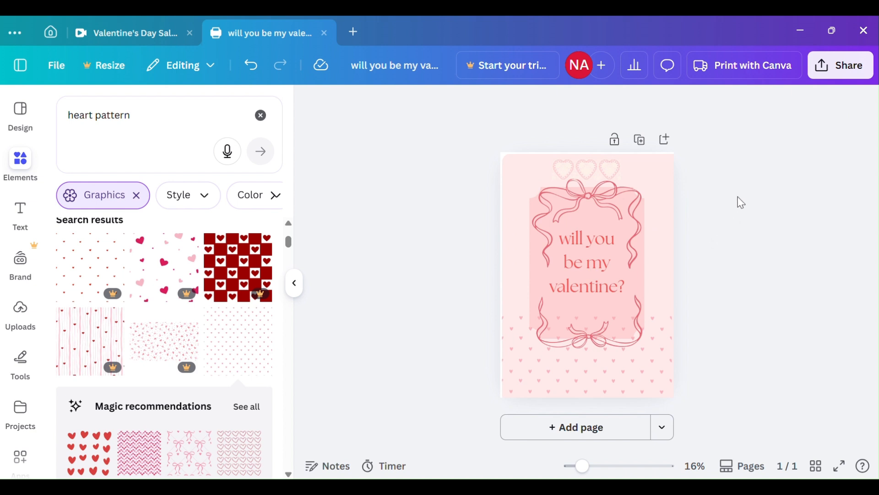
Search the graphics for "heart".
left_click(169, 130)
key("BackSpace")
key("BackSpace")
key("BackSpace")
key("BackSpace")
key("BackSpace")
key("BackSpace")
key("BackSpace")
key("BackSpace")
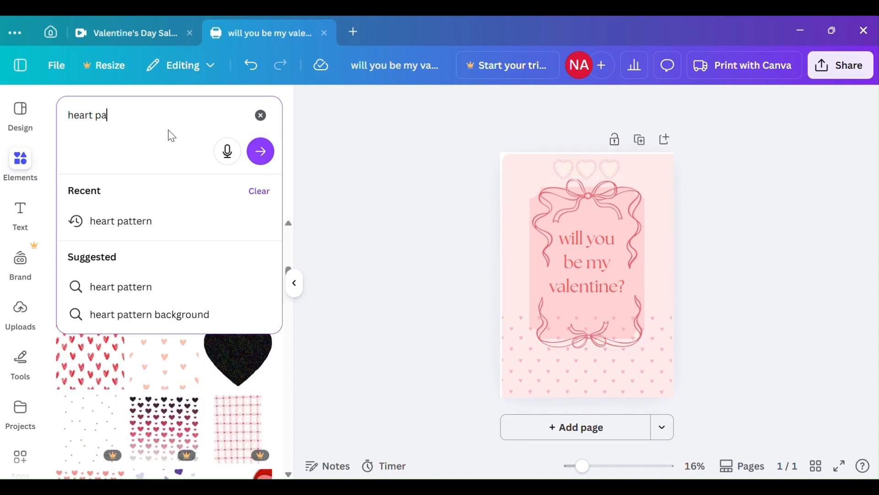
key("Return")
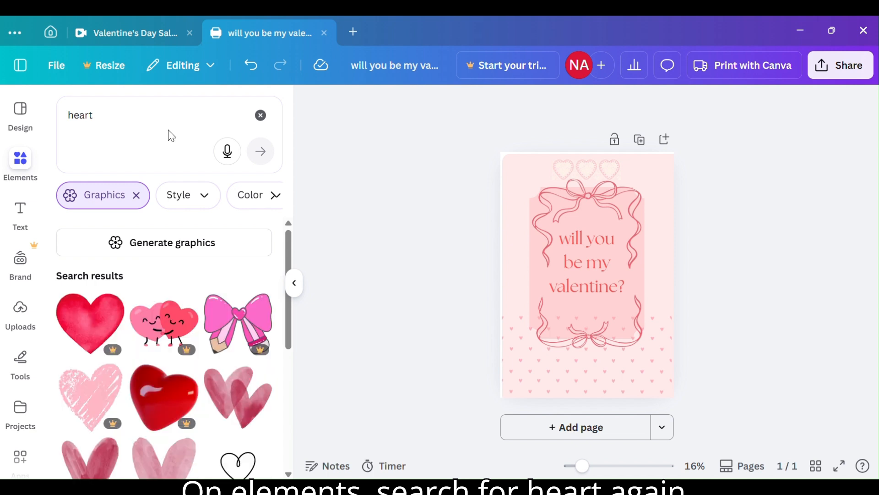
Find a dark red glossy heart among the heart graphics and add it to the poster.
scroll(227, 369, "down", 10)
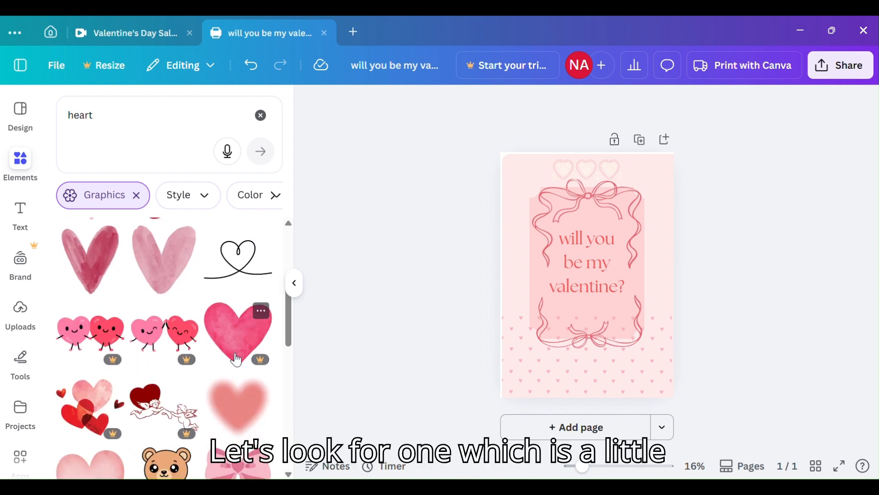
scroll(236, 360, "down", 5)
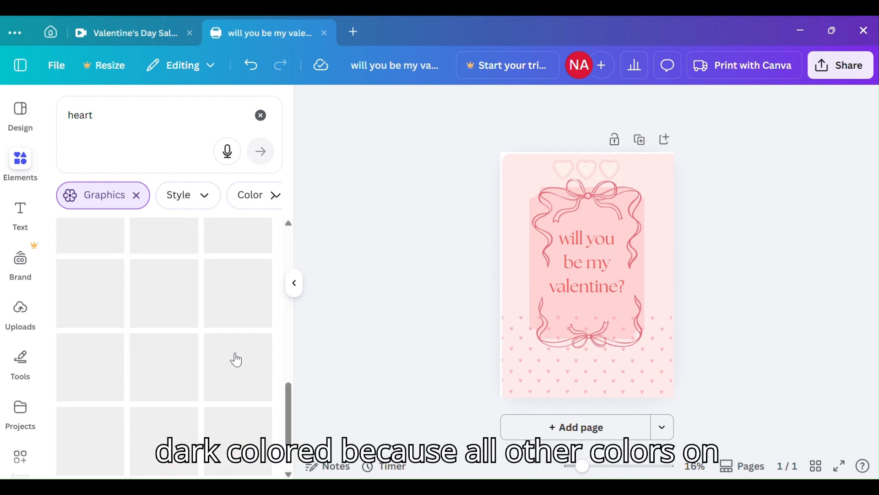
scroll(237, 360, "down", 5)
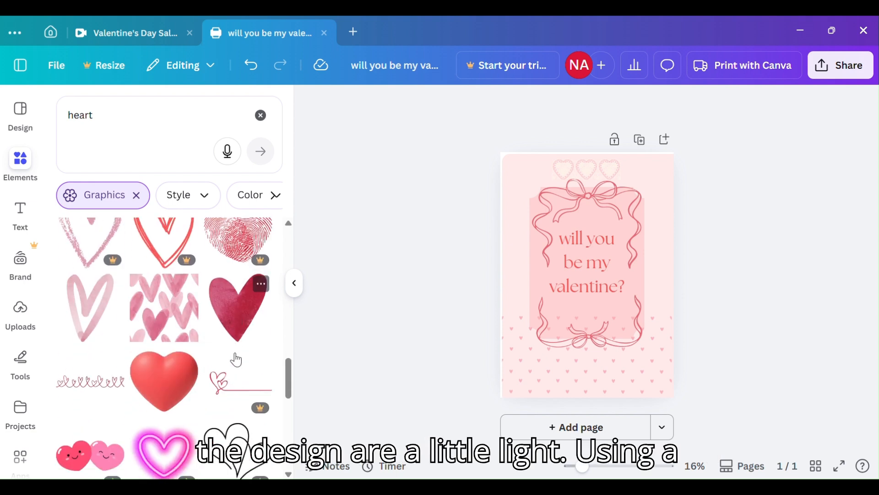
scroll(236, 360, "down", 8)
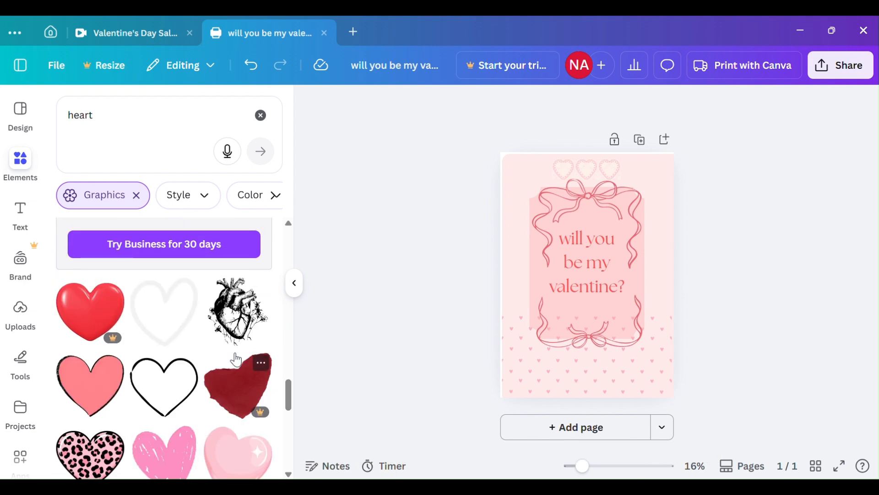
scroll(236, 360, "down", 5)
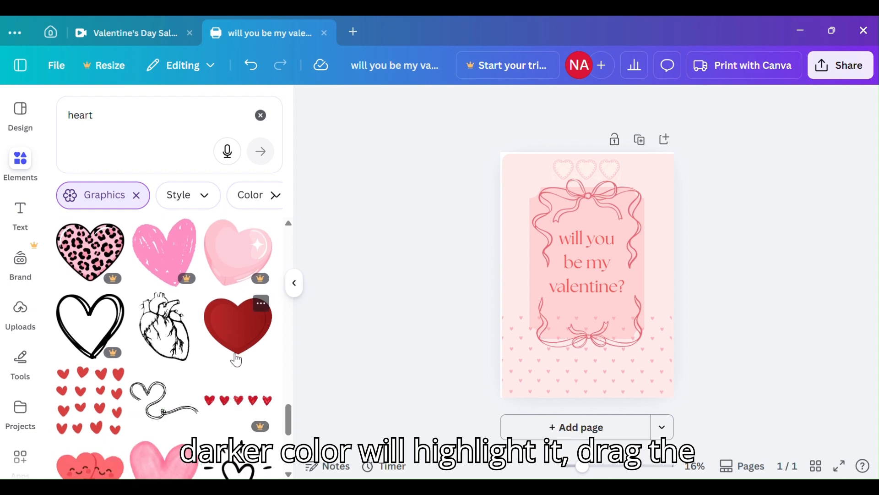
left_click(237, 351)
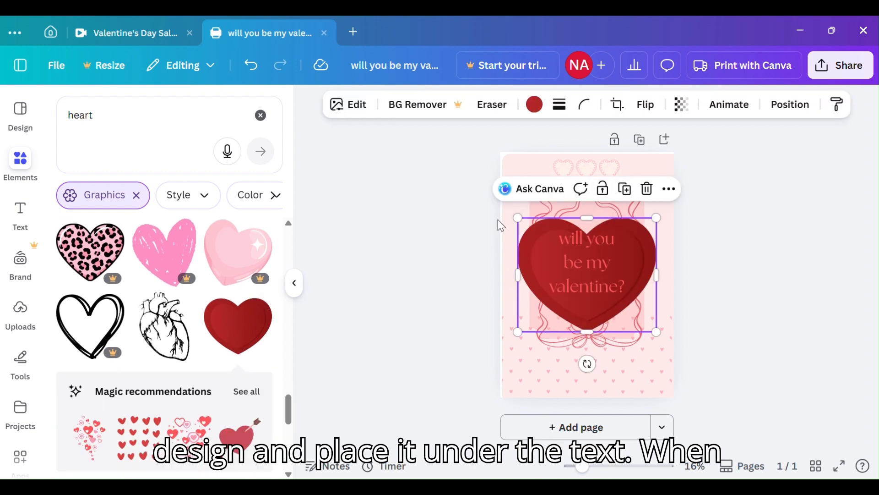
Shrink the dark red heart, tilt it clockwise and place it over the pattern near the page's lower-right corner.
left_click_drag(517, 218, 639, 372)
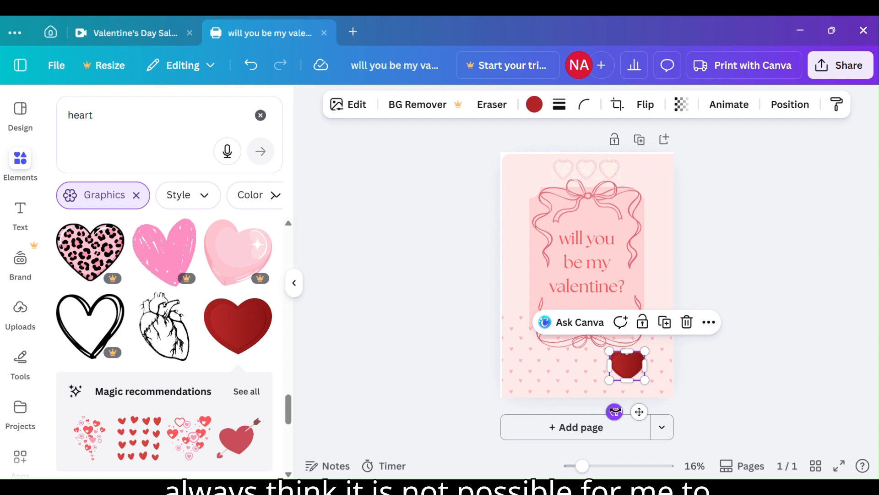
left_click_drag(614, 411, 605, 409)
left_click_drag(629, 370, 641, 372)
left_click(701, 343)
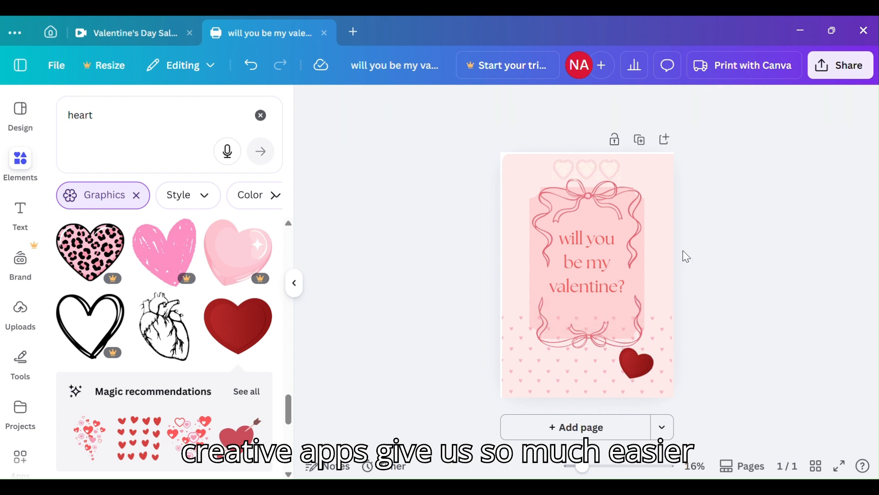
Move the tilted red heart inside the ribbon frame below the text and shrink it further.
left_click_drag(641, 372, 626, 317)
left_click(686, 326)
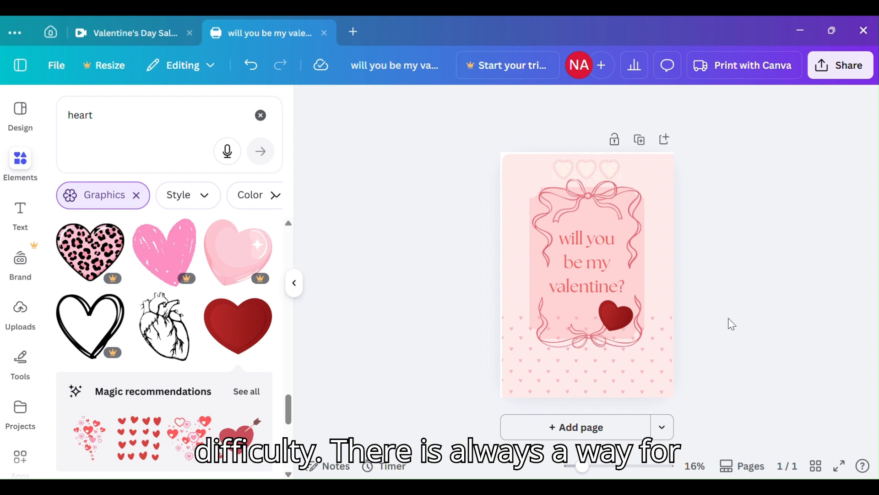
left_click(631, 312)
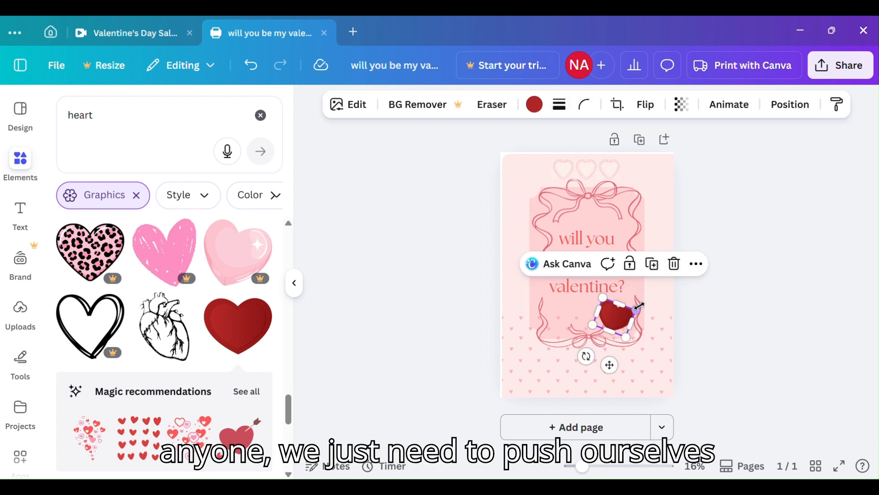
left_click_drag(640, 305, 594, 311)
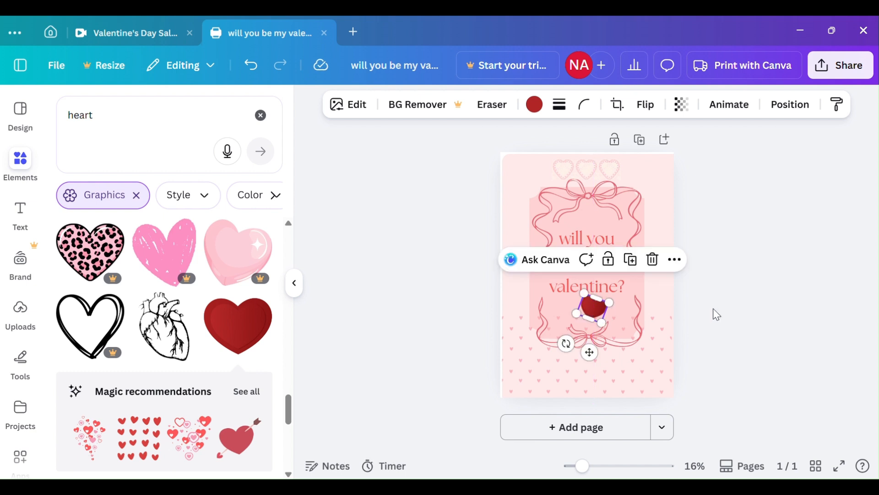
left_click(713, 309)
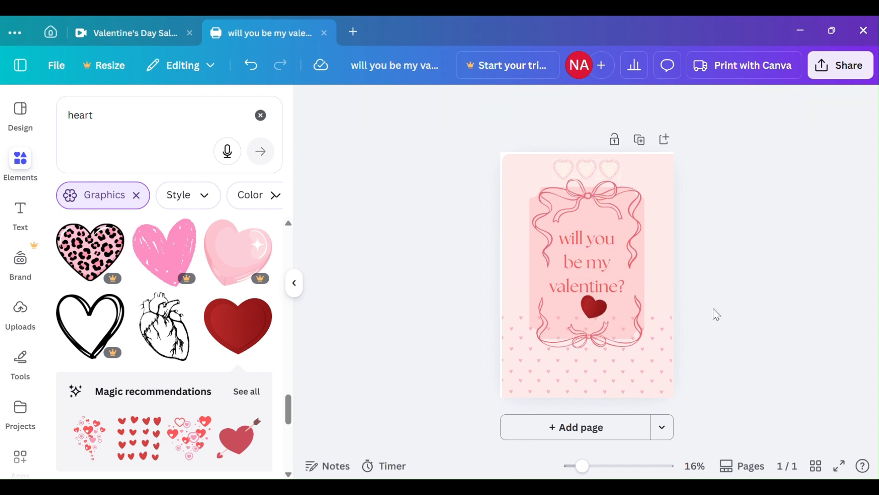
Centre the small red heart between the word "valentine?" and the frame's lower bow.
left_click(590, 306)
left_click_drag(589, 305, 584, 304)
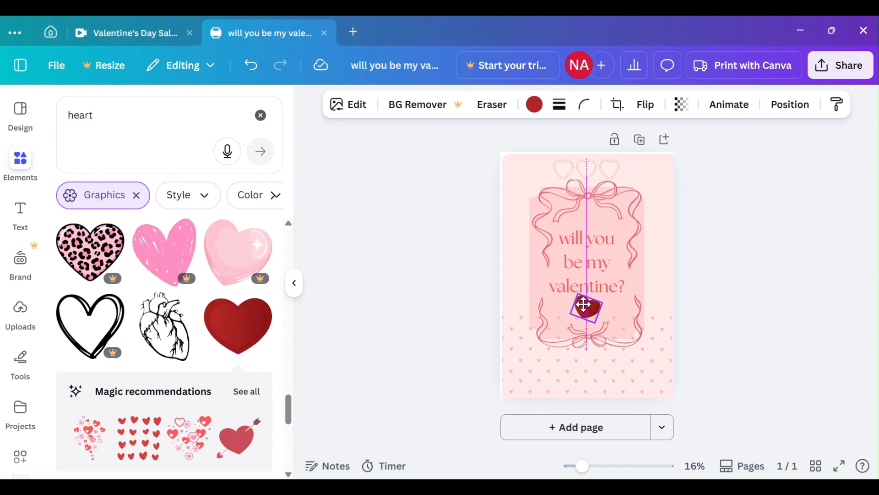
left_click_drag(588, 310, 593, 315)
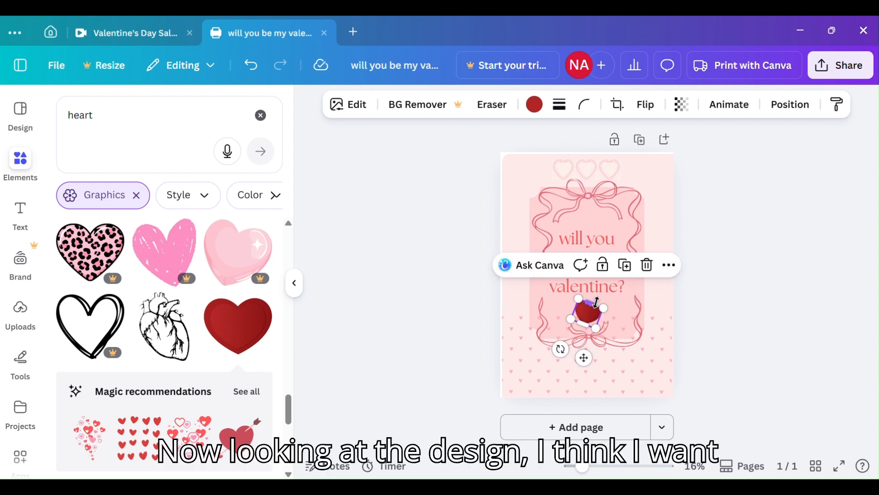
left_click(740, 296)
Recolour the whole "will you be my valentine?" text to the default solid red #cc0000.
left_click(568, 241)
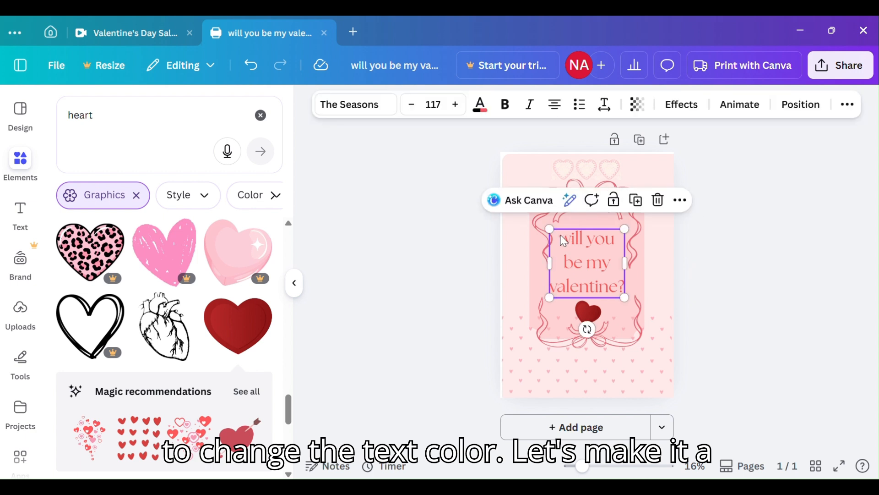
left_click_drag(564, 242, 625, 289)
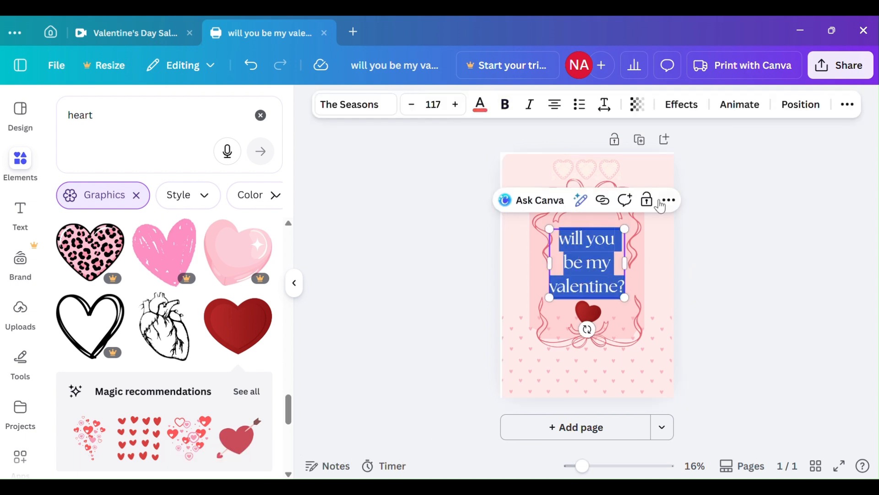
left_click(480, 108)
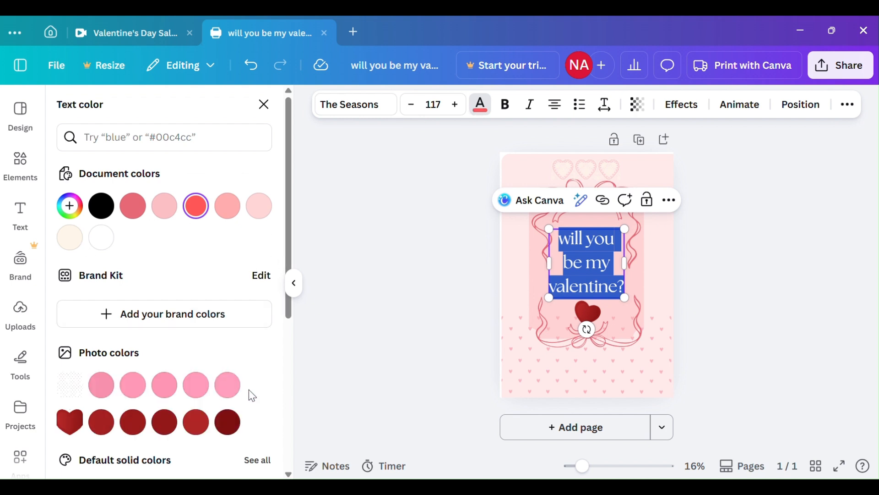
scroll(252, 401, "down", 3)
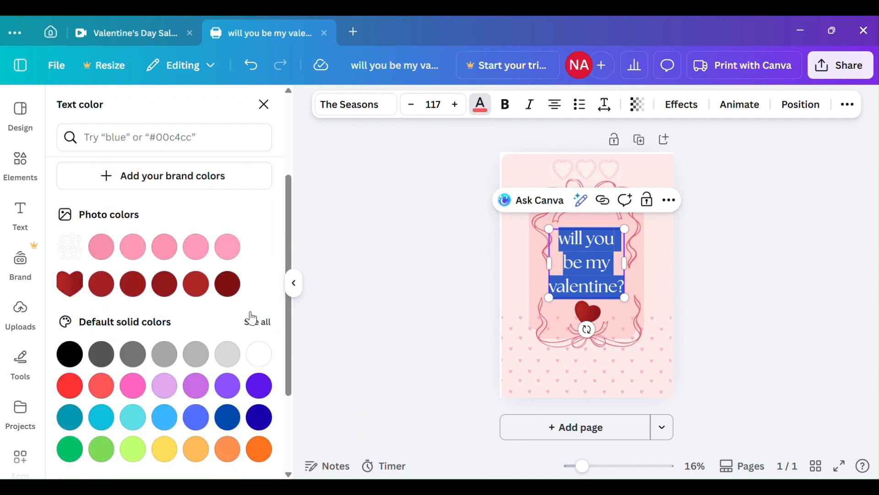
scroll(252, 314, "up", 3)
scroll(250, 310, "down", 3)
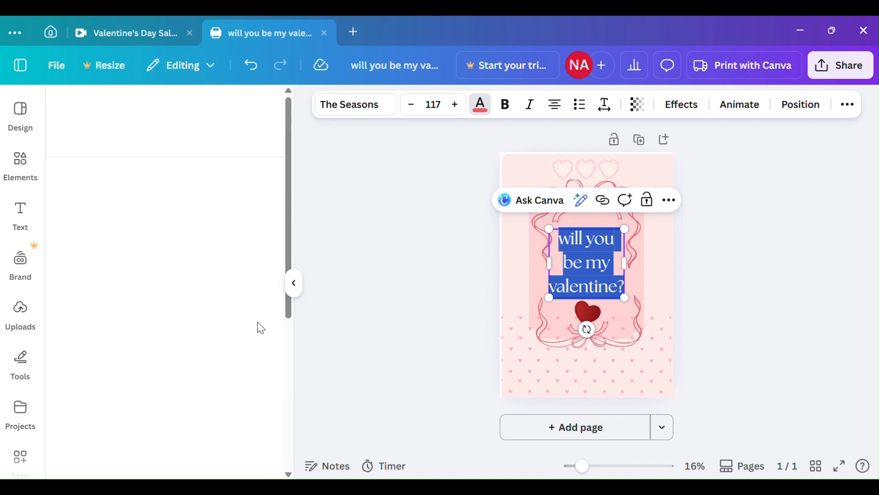
left_click(101, 326)
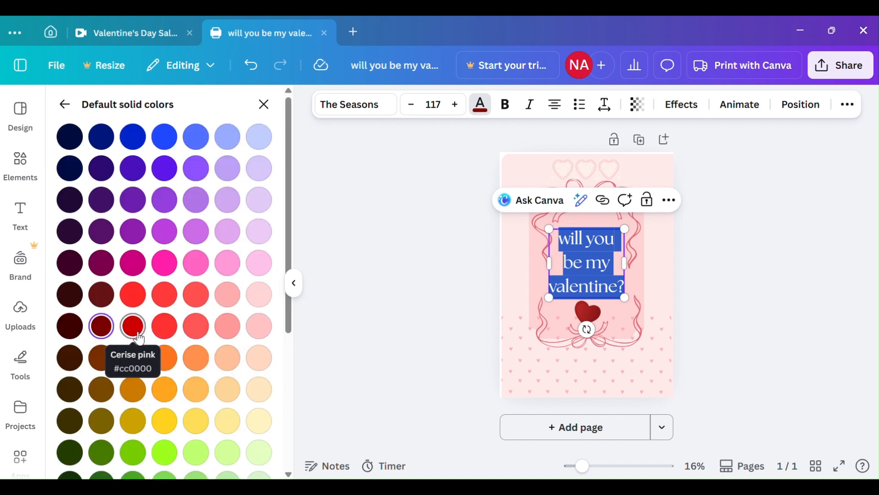
left_click(137, 334)
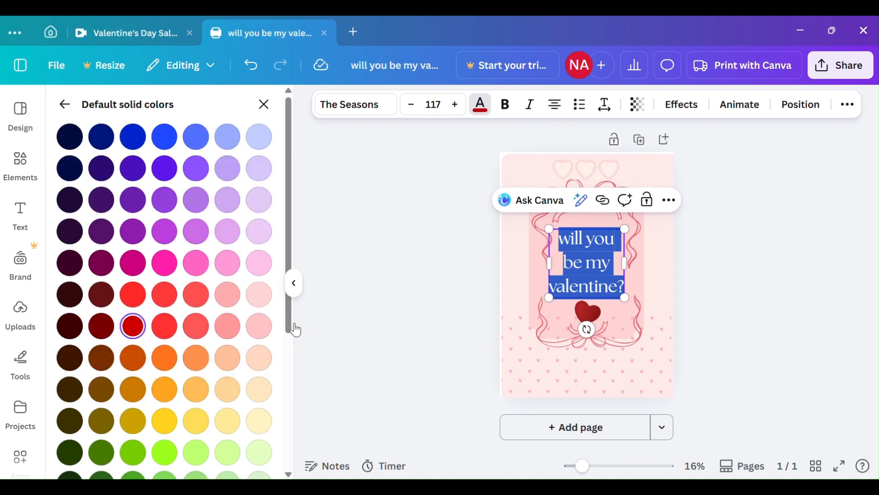
left_click(428, 322)
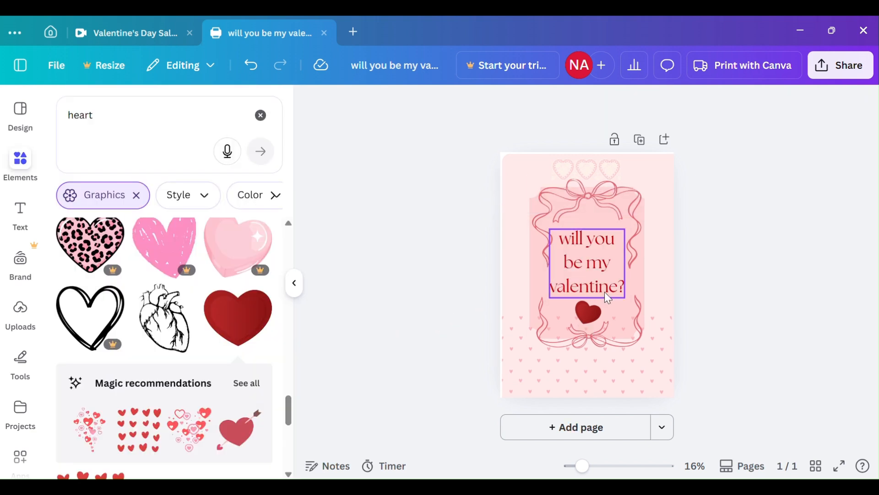
Download the finished poster as a PNG at size 1.
left_click(843, 66)
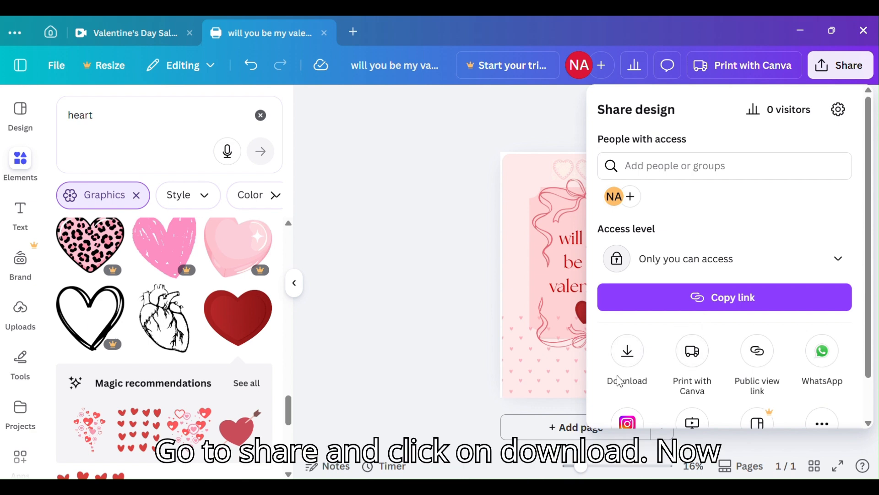
left_click(623, 367)
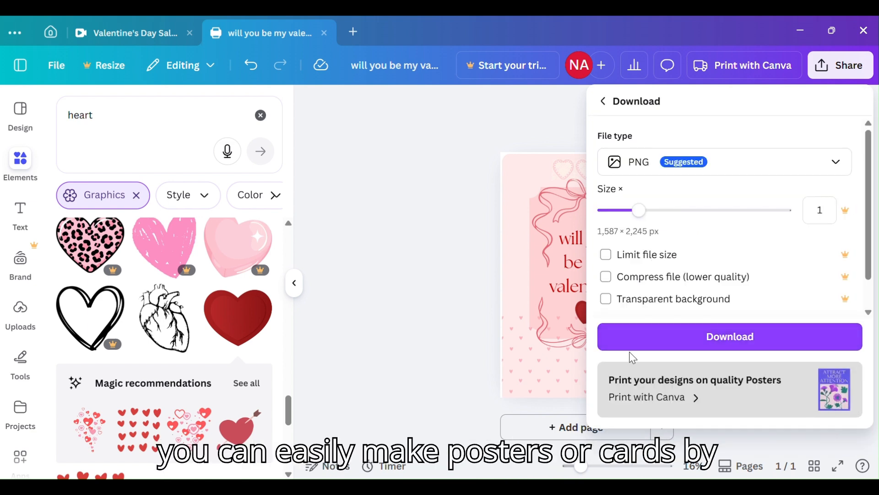
left_click(692, 345)
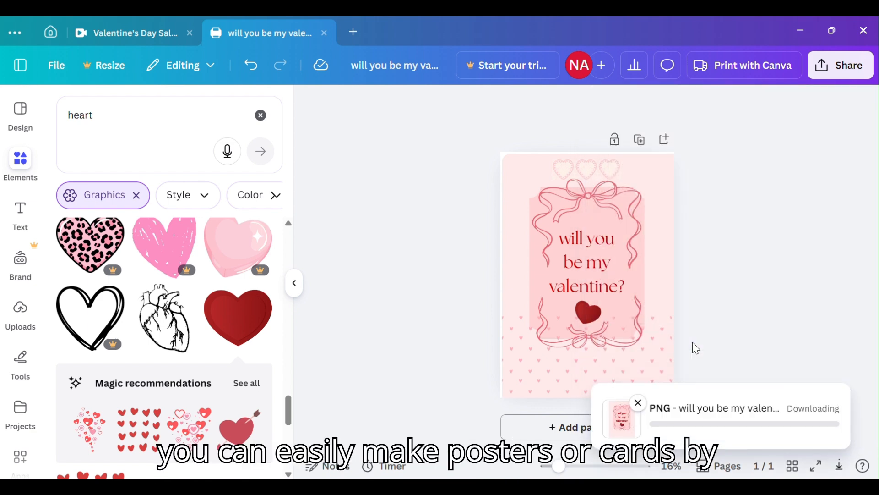